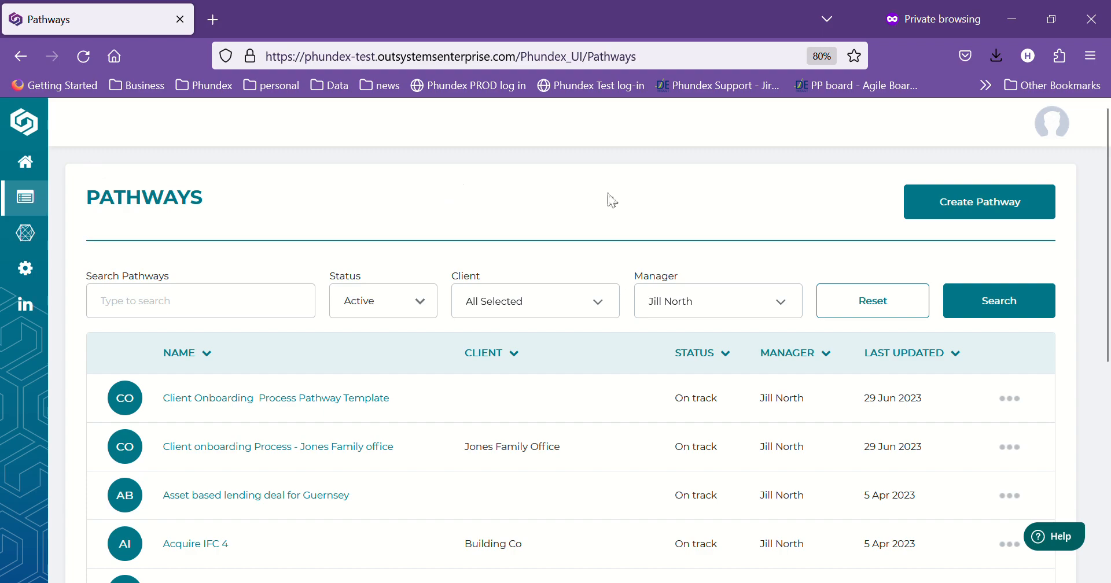
- Start a new pathway named "NDA Folder - Draft and Signed" with Ireland as its jurisdiction area
left_click(954, 211)
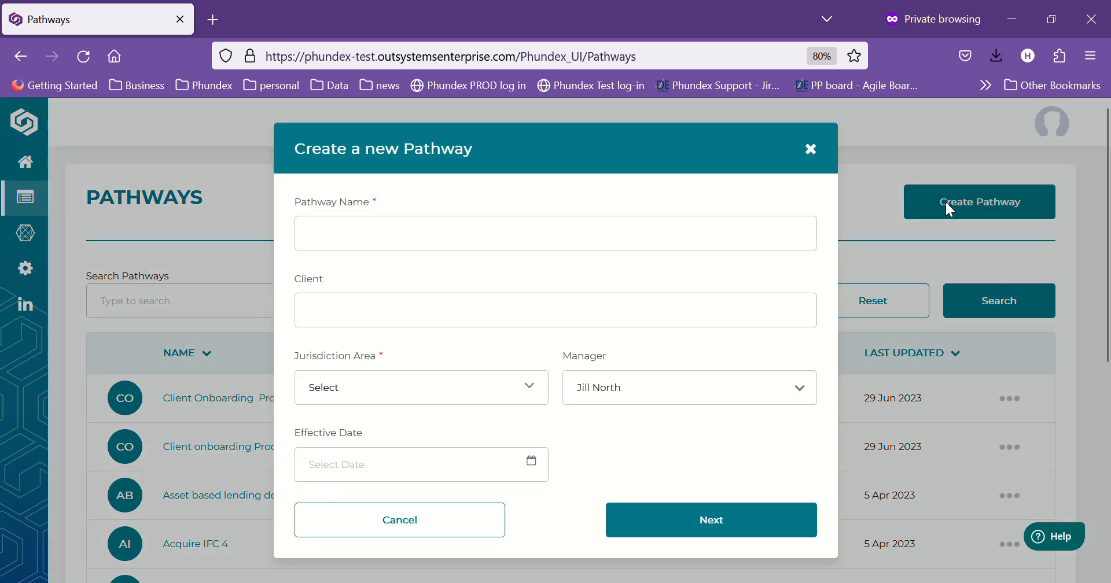
left_click(335, 242)
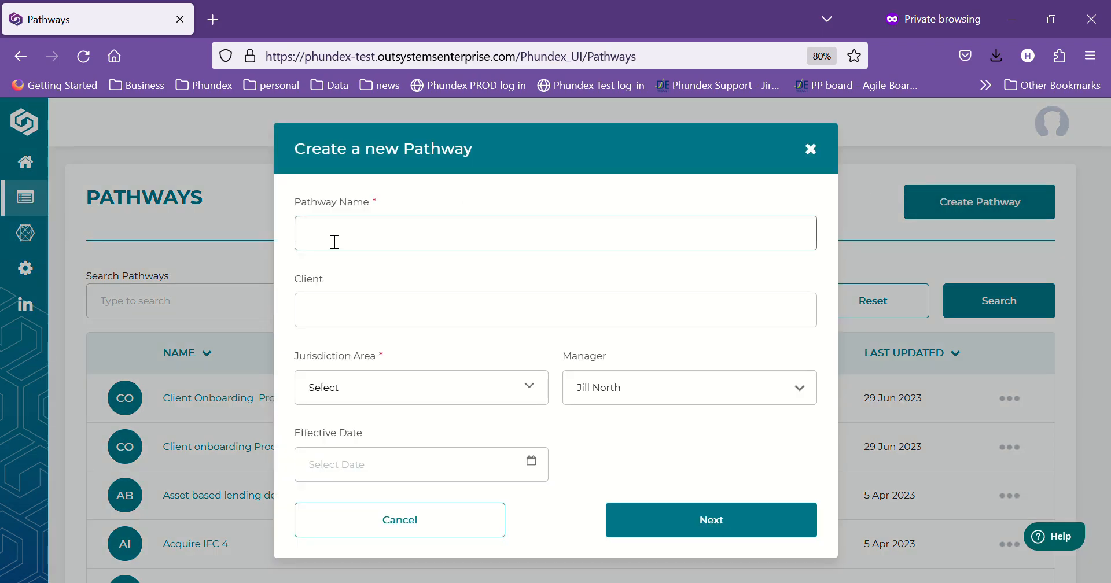
type("NDA Folder - Draft and Signed")
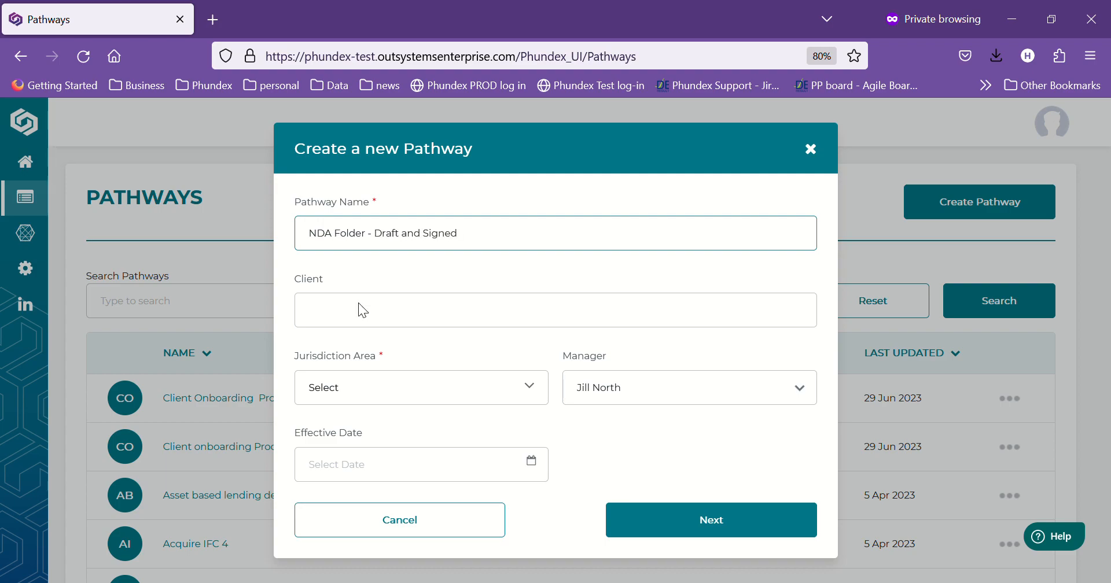
left_click(392, 400)
type("Ireland")
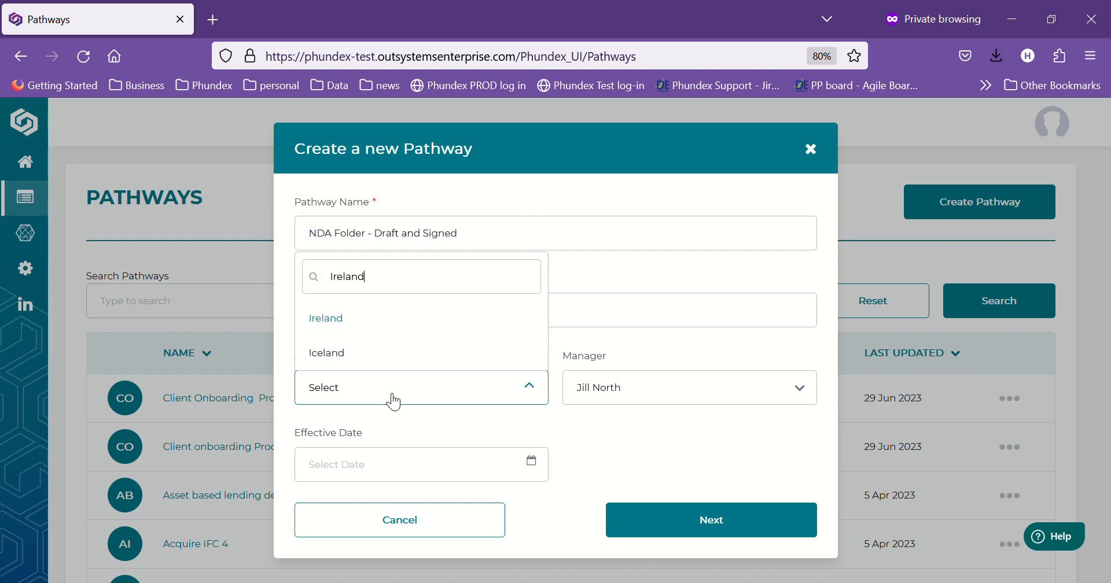
left_click(357, 326)
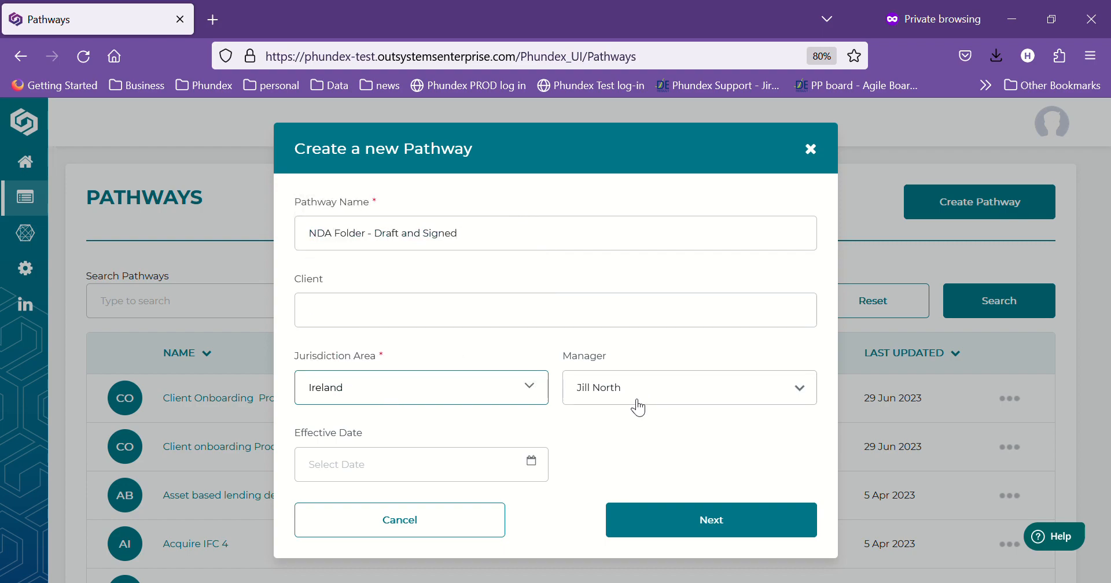
left_click(711, 528)
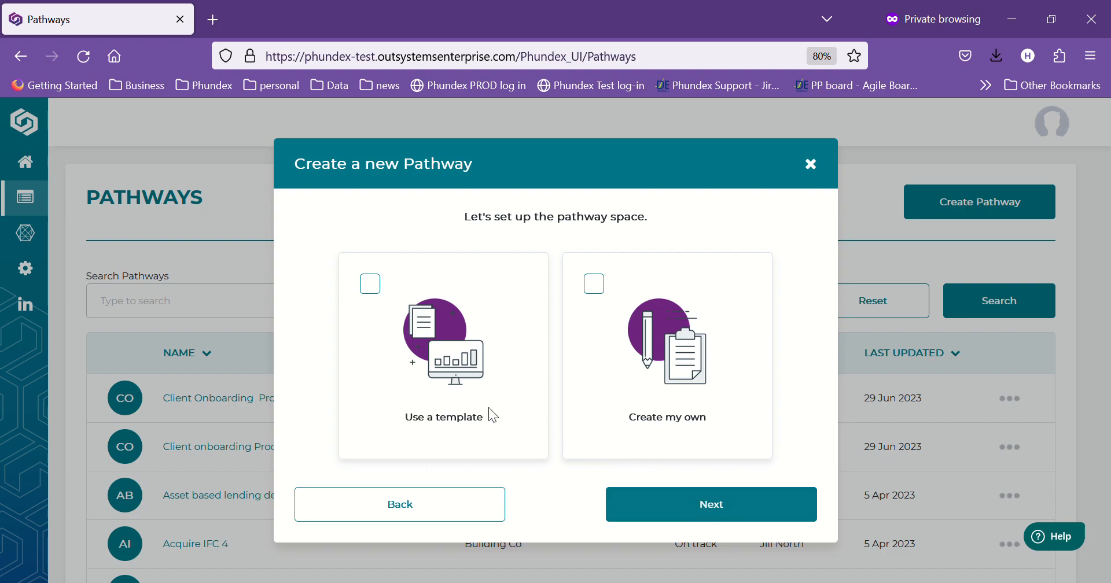
- Base the pathway on a template, finding it with the search term "one" and choosing OneNDA Pathway
left_click(382, 290)
left_click(703, 512)
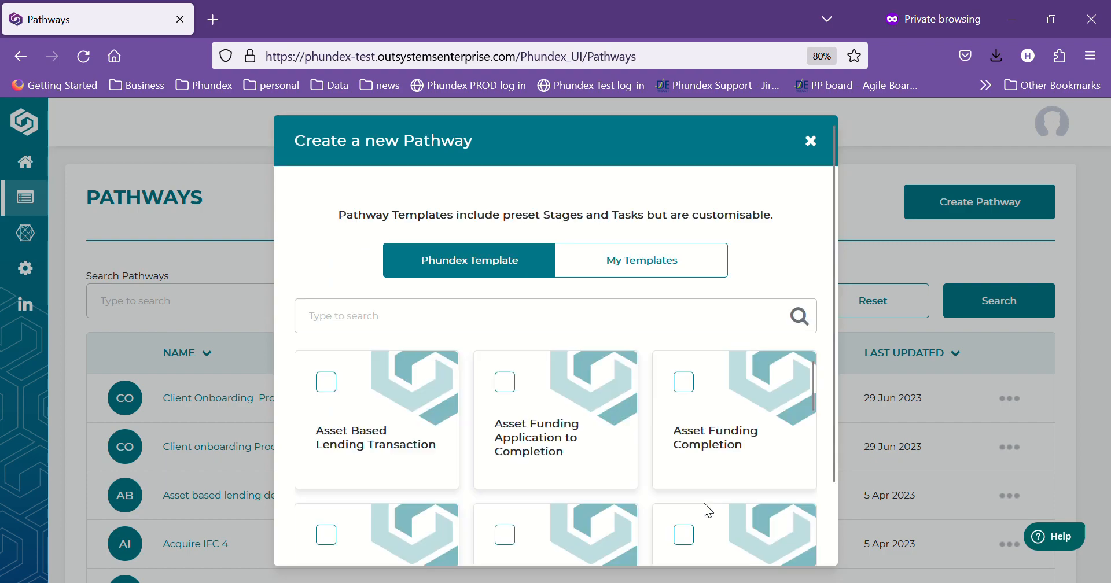
left_click(342, 329)
type("one")
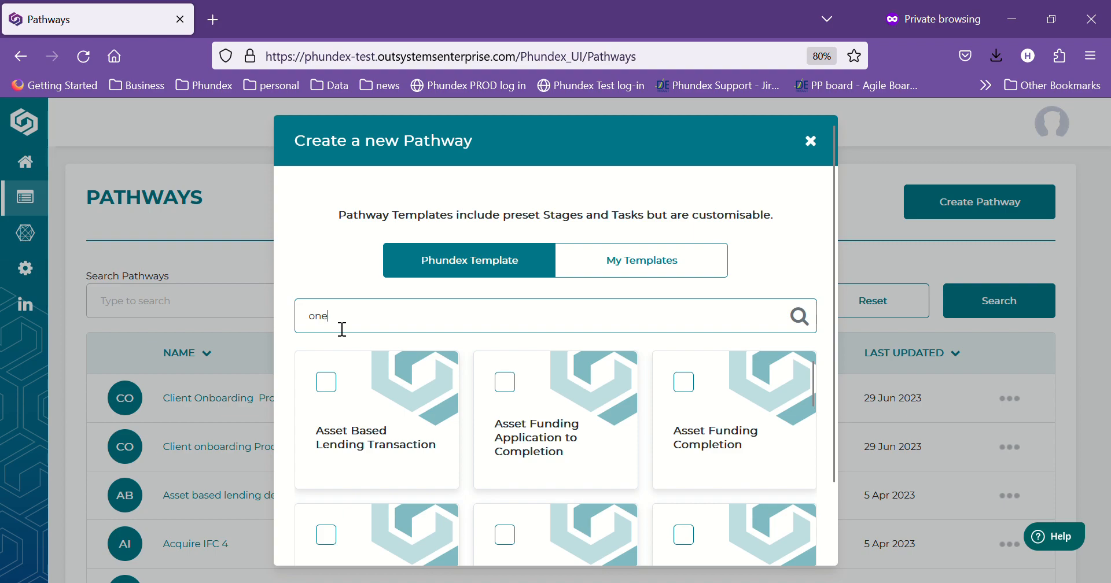
left_click(338, 390)
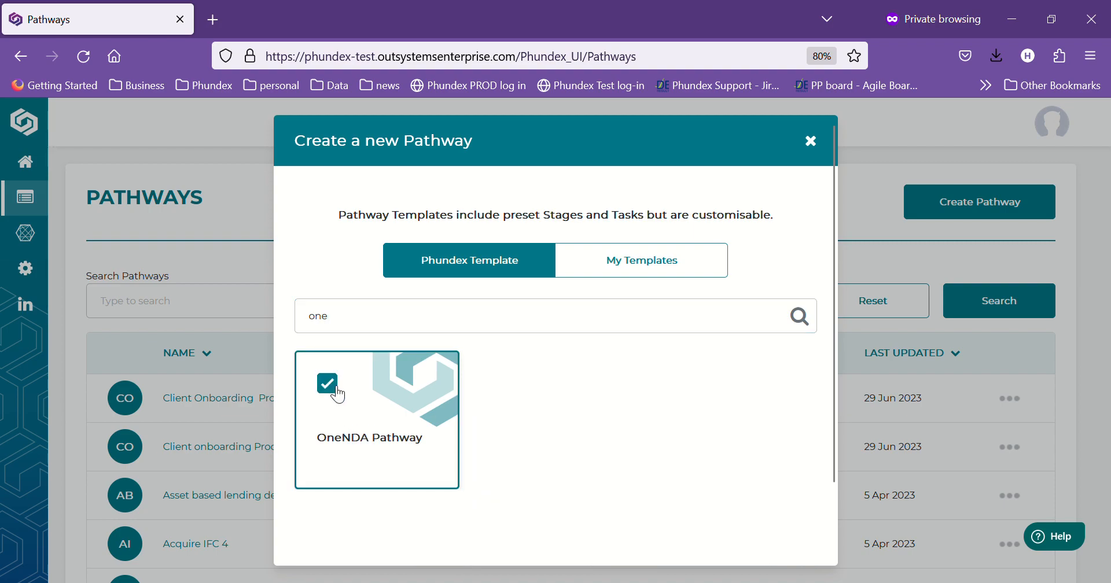
scroll(503, 449, "down", 2)
left_click(723, 526)
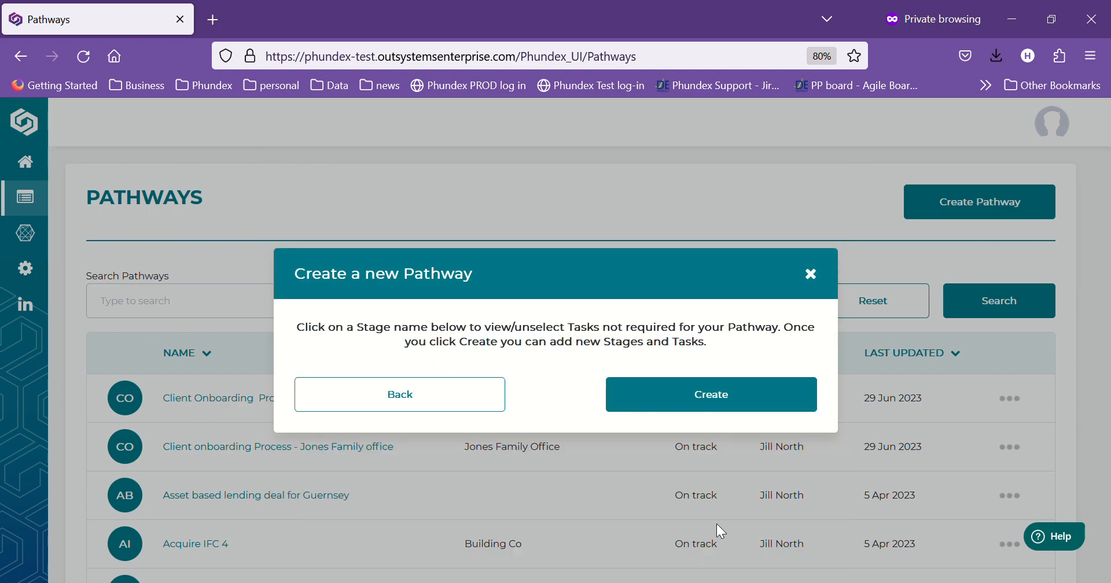
- Review the Due Diligence stage's template tasks and create the pathway with all of them kept
left_click(792, 310)
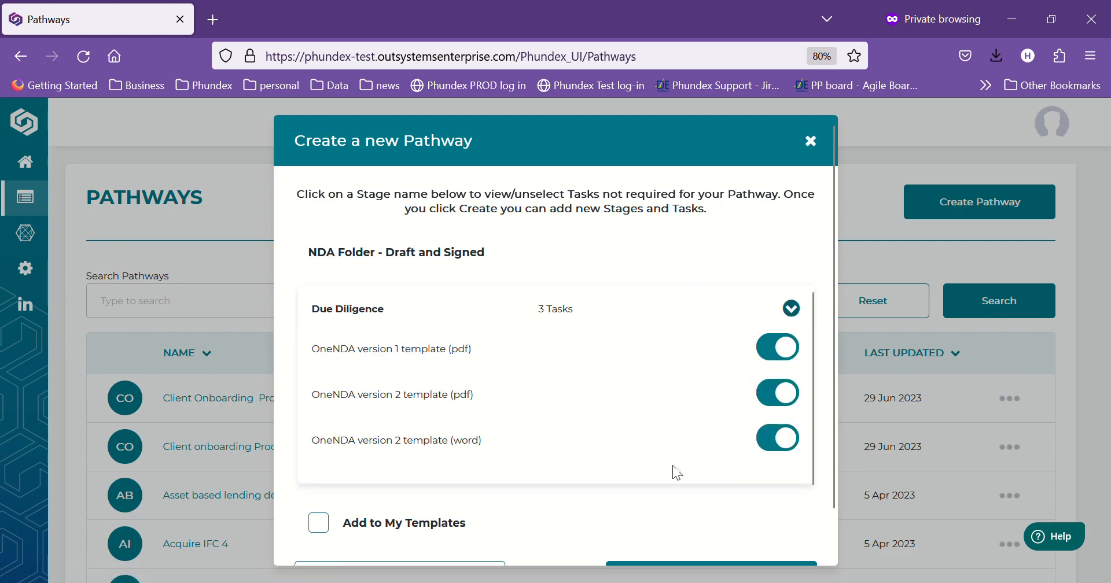
left_click(792, 311)
scroll(616, 377, "down", 2)
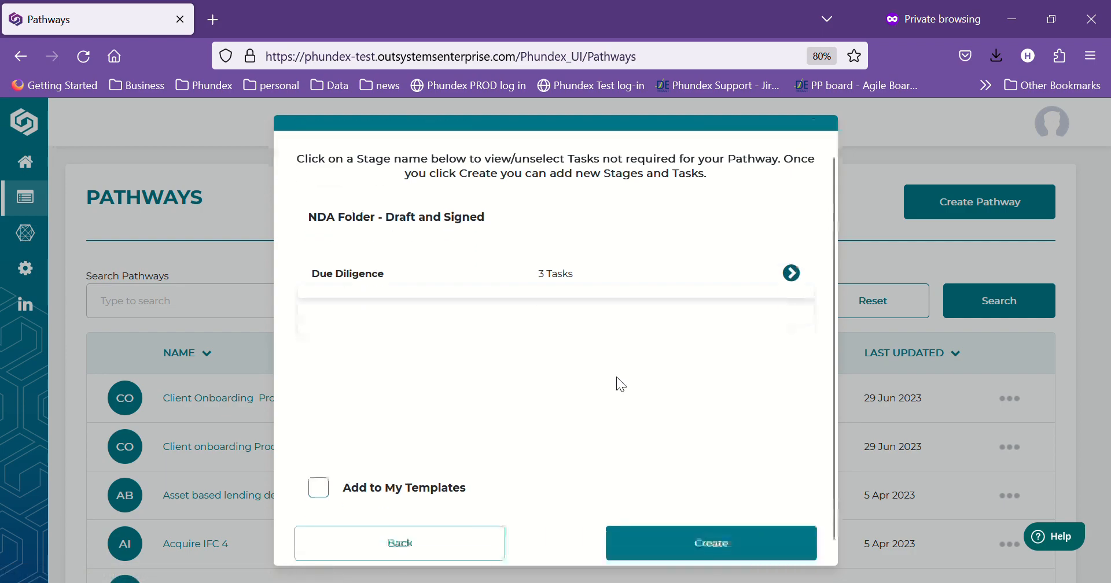
left_click(692, 527)
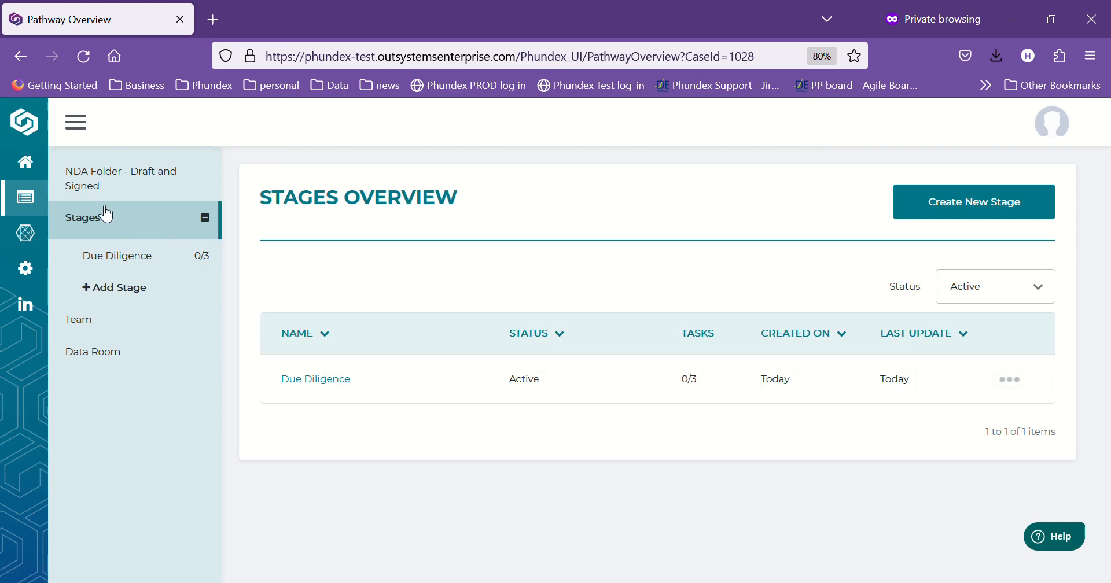
- Look through the Due Diligence stage's tasks and rename the stage "Template NDAS"
left_click(106, 258)
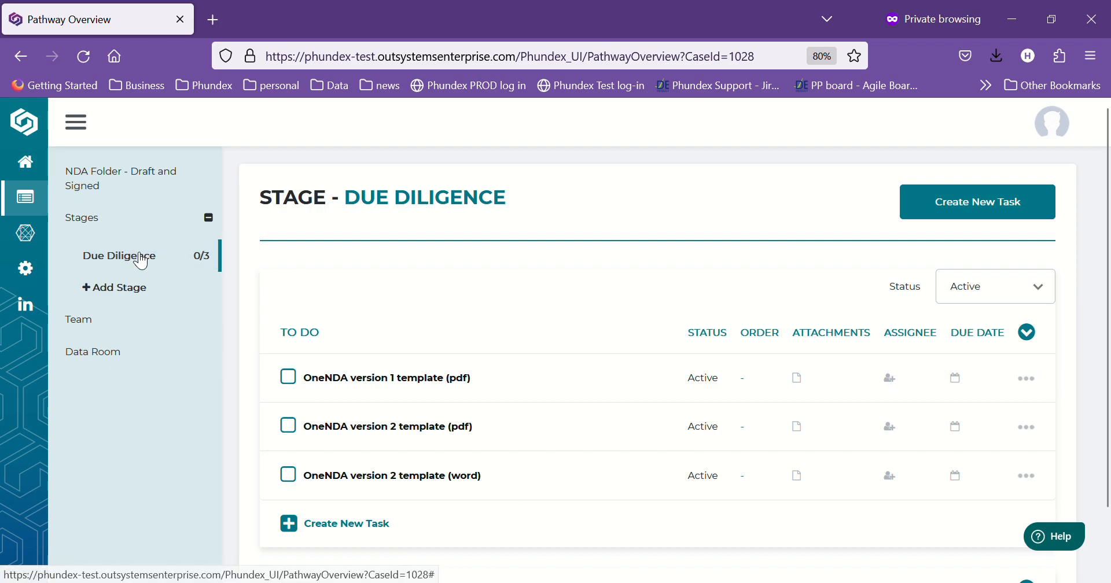
left_click(85, 228)
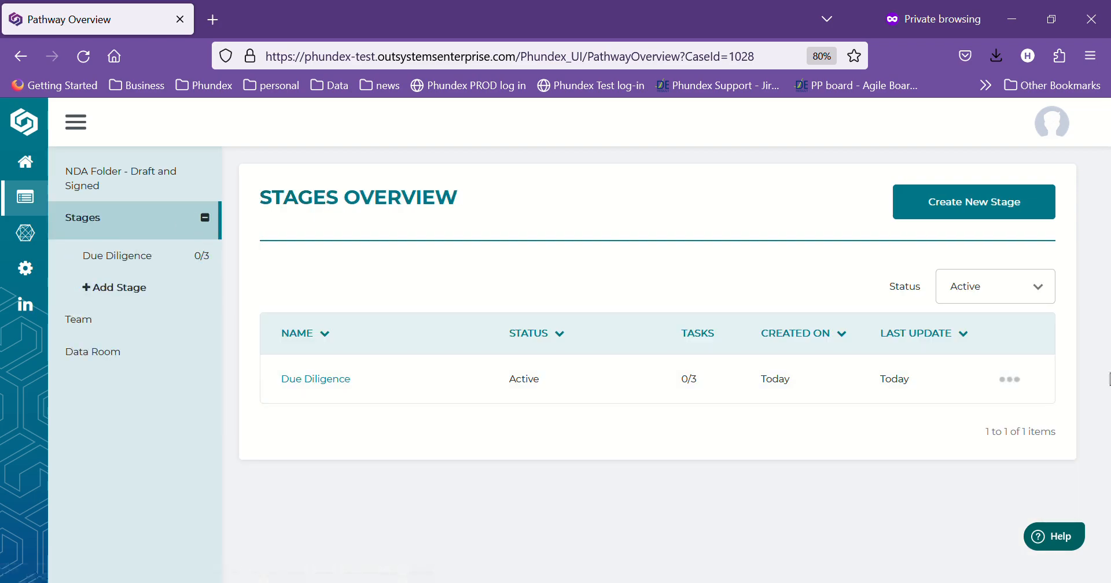
left_click(1018, 382)
left_click(927, 401)
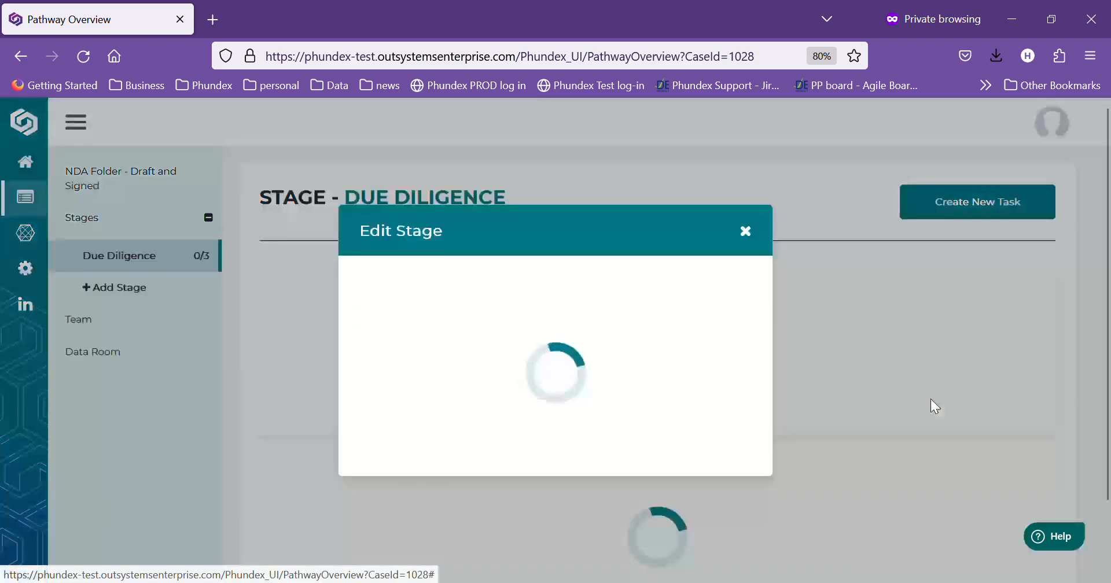
left_click_drag(457, 373, 330, 365)
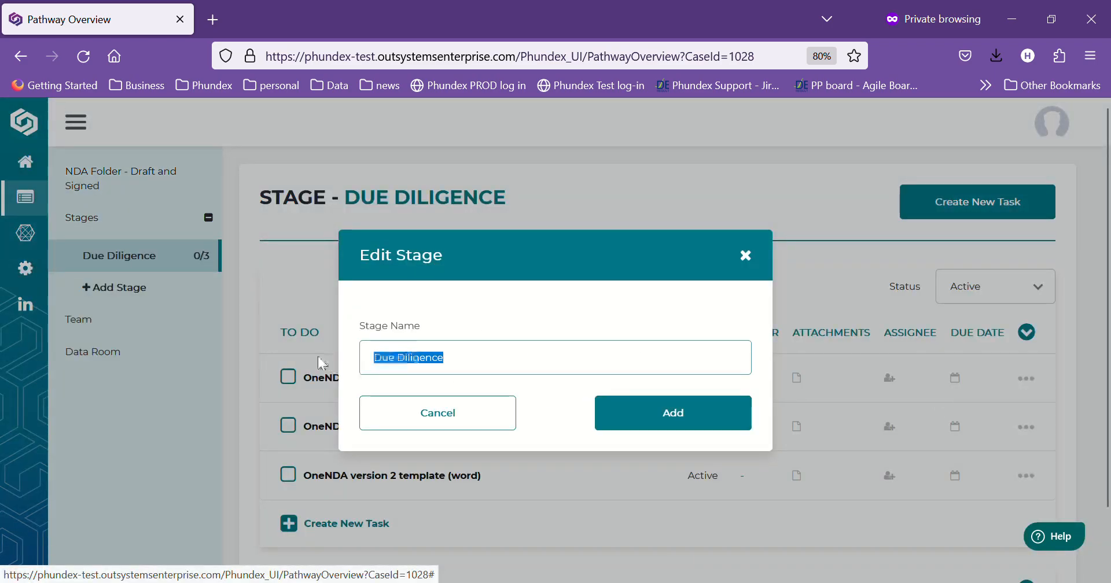
type("Templat")
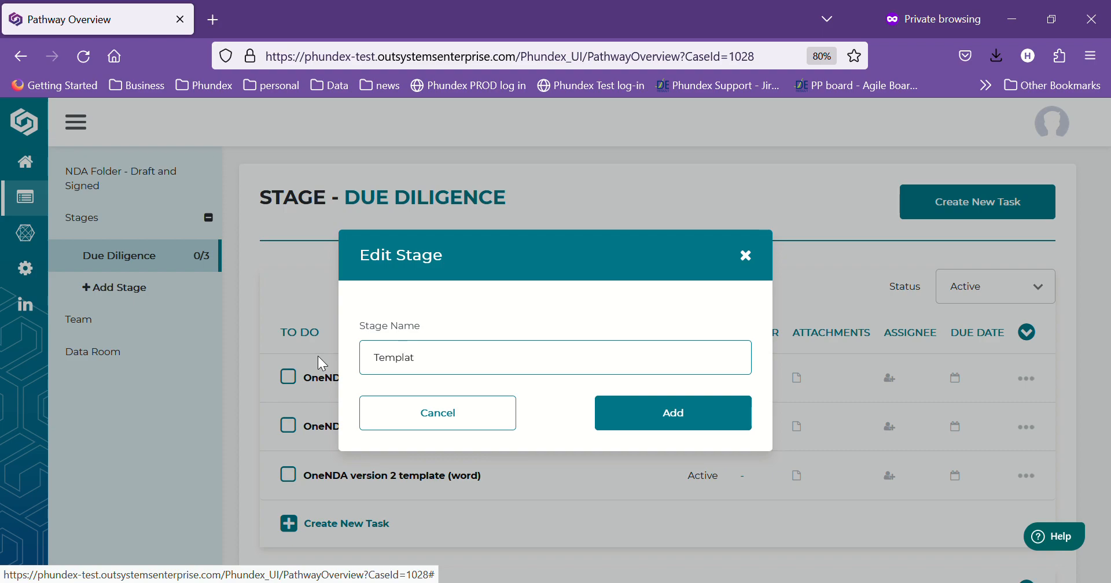
type("e NDAS")
left_click(683, 426)
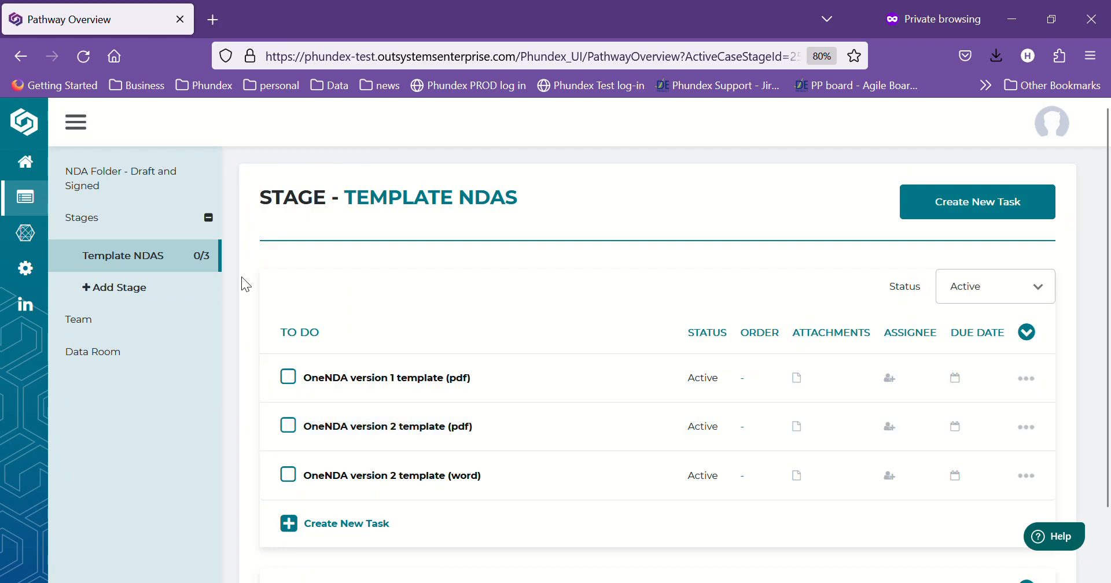
- Add a new stage named "Signed NDAS" to the pathway
left_click(89, 287)
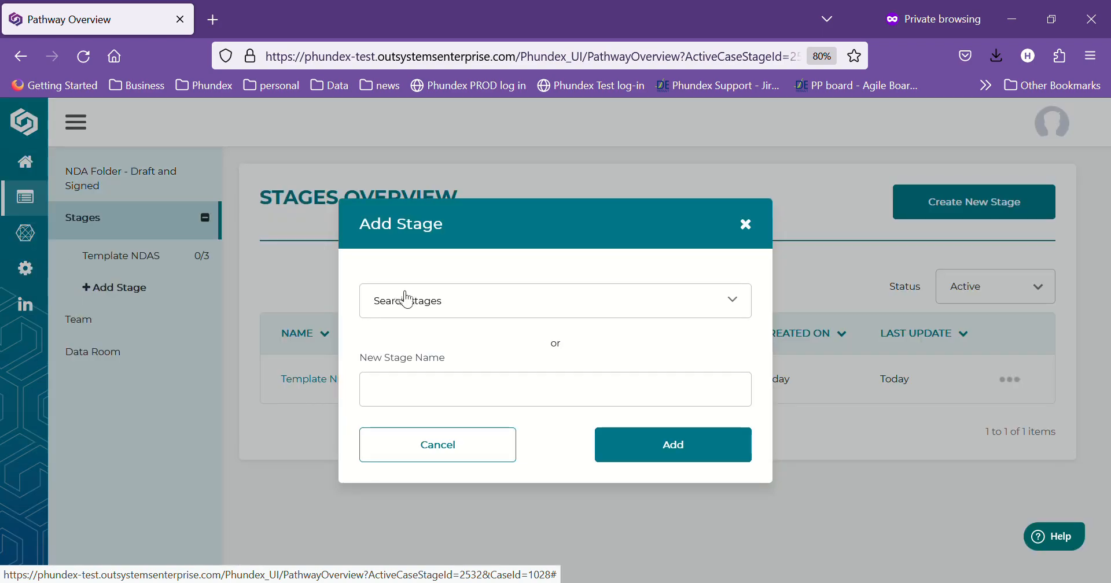
left_click(389, 392)
type("Signed ND")
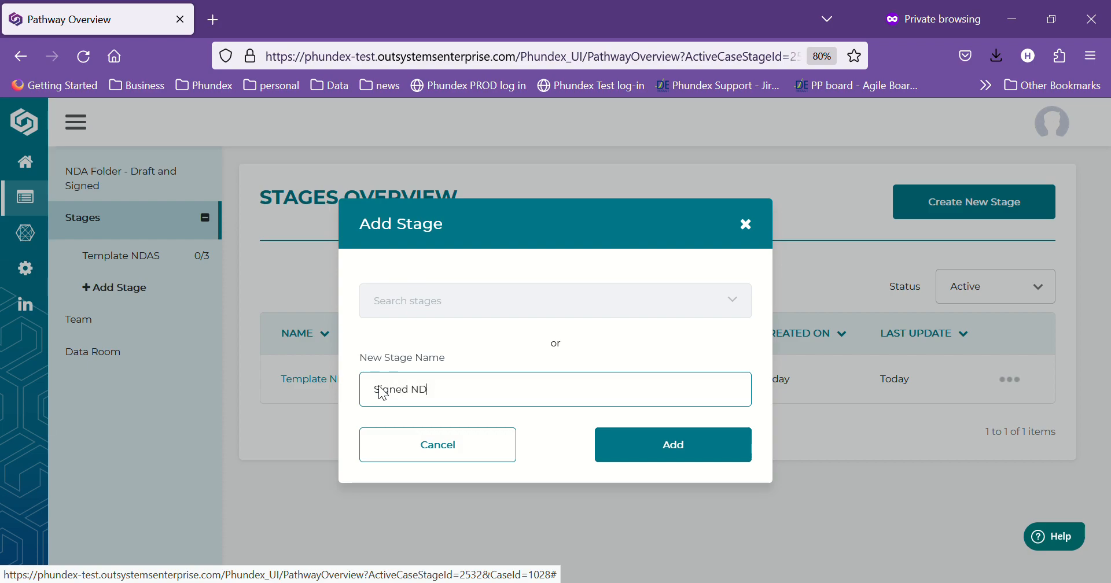
left_click(651, 458)
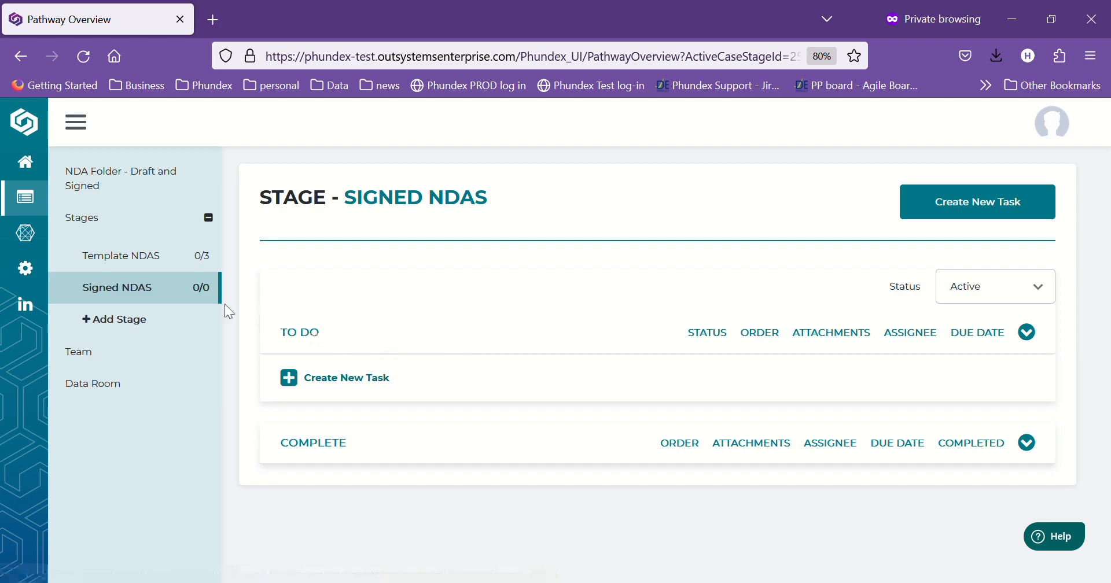
- Start a new task in the Signed NDAS stage, named with the signatory's full name followed by "NDA"
left_click(132, 263)
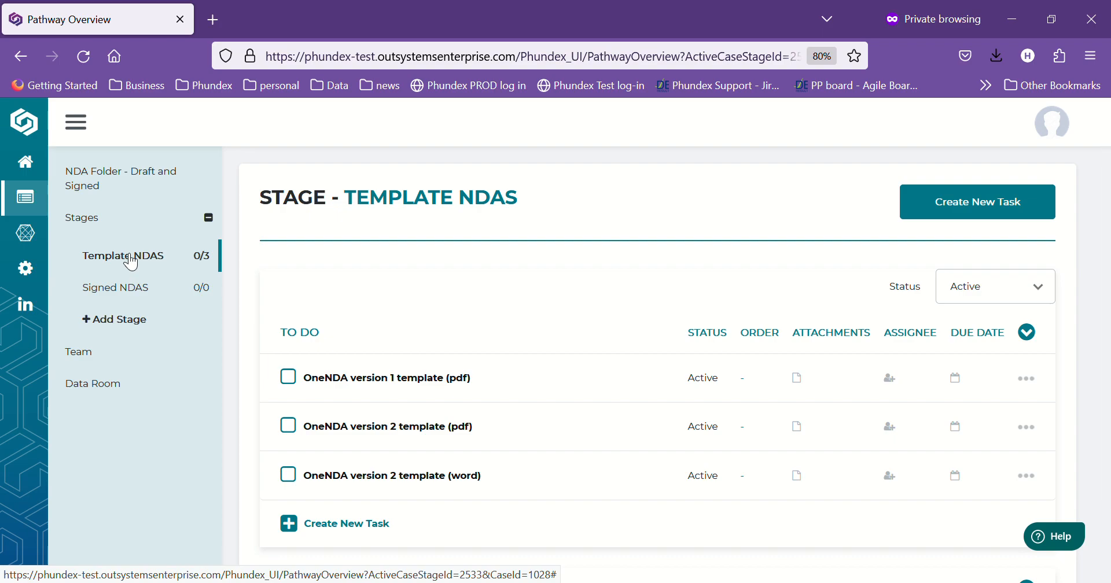
left_click(116, 290)
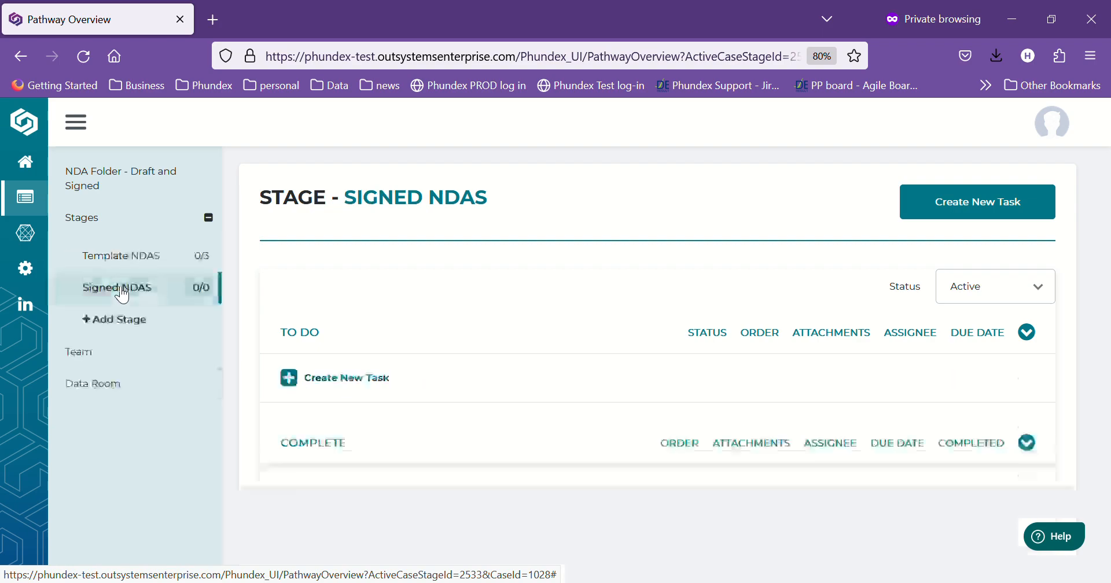
left_click(283, 380)
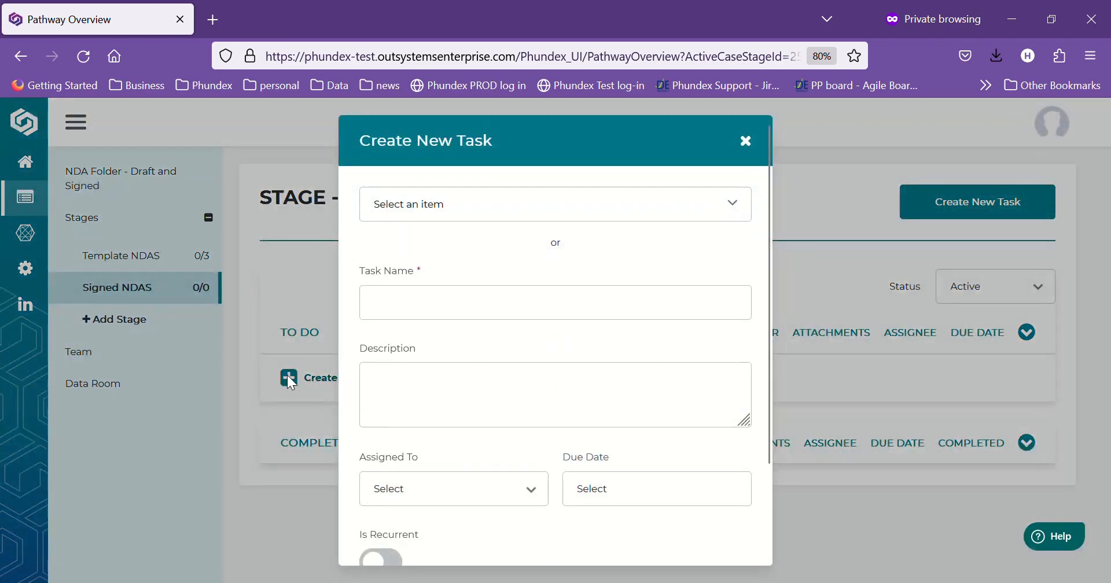
left_click(373, 315)
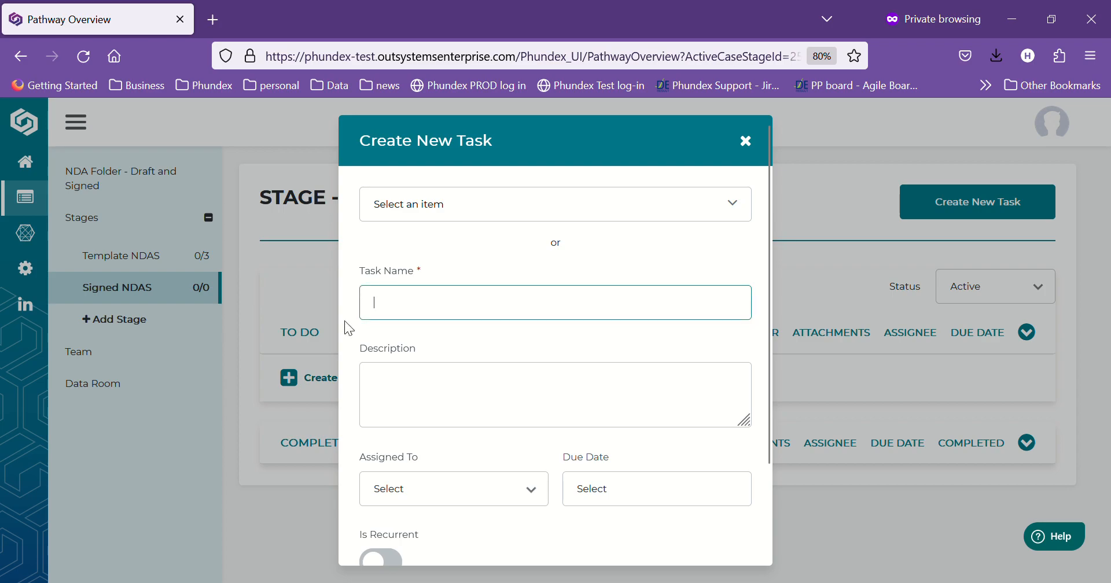
type("Jane SM")
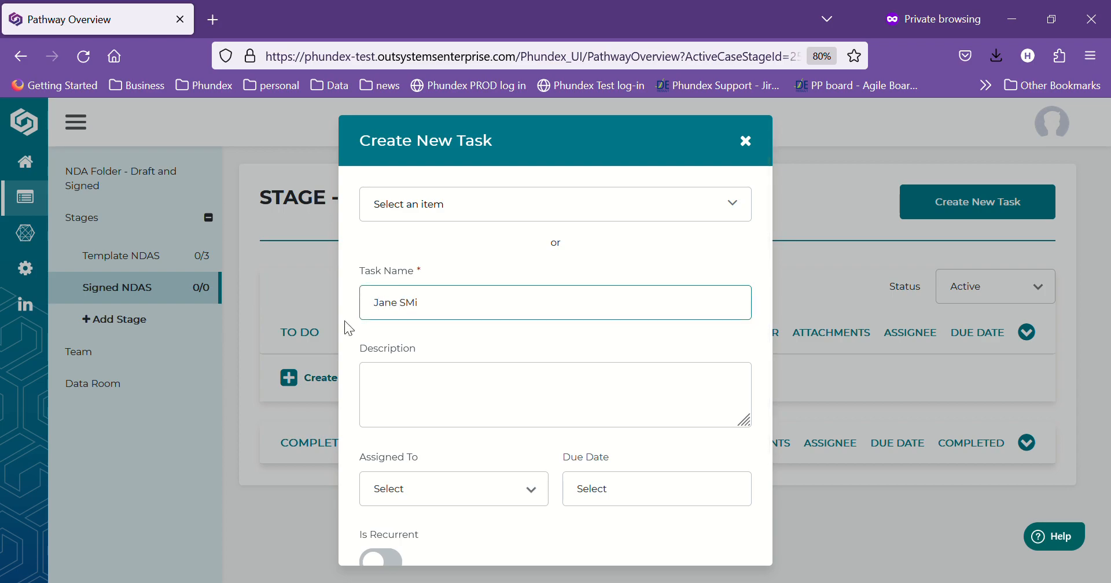
key("BackSpace")
type("ni")
key("BackSpace")
type("mith NDA")
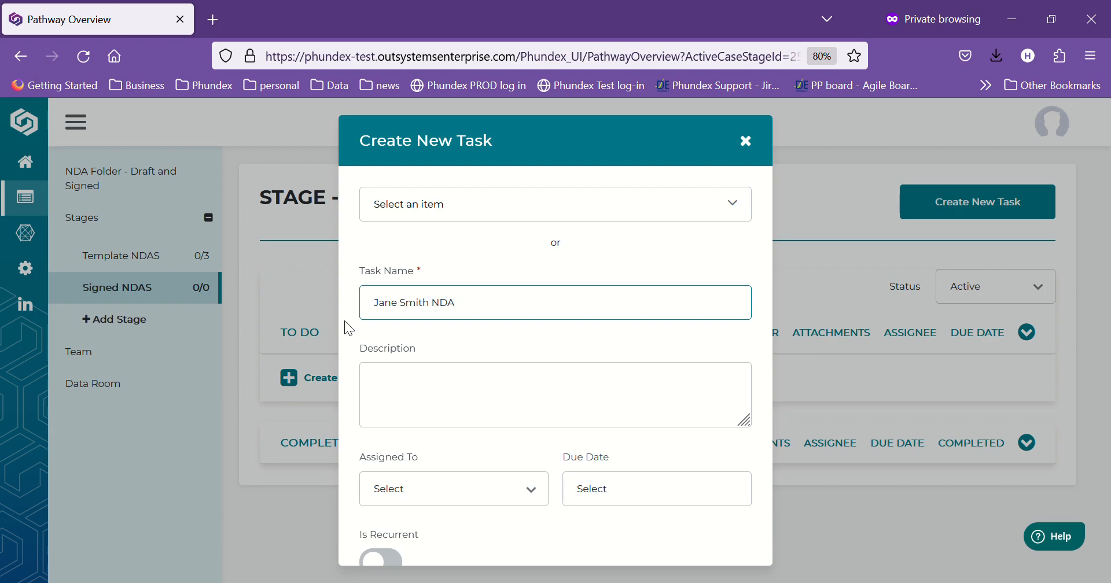
- Assign the new task to your own user and continue to its attachment options
left_click(456, 496)
left_click(425, 450)
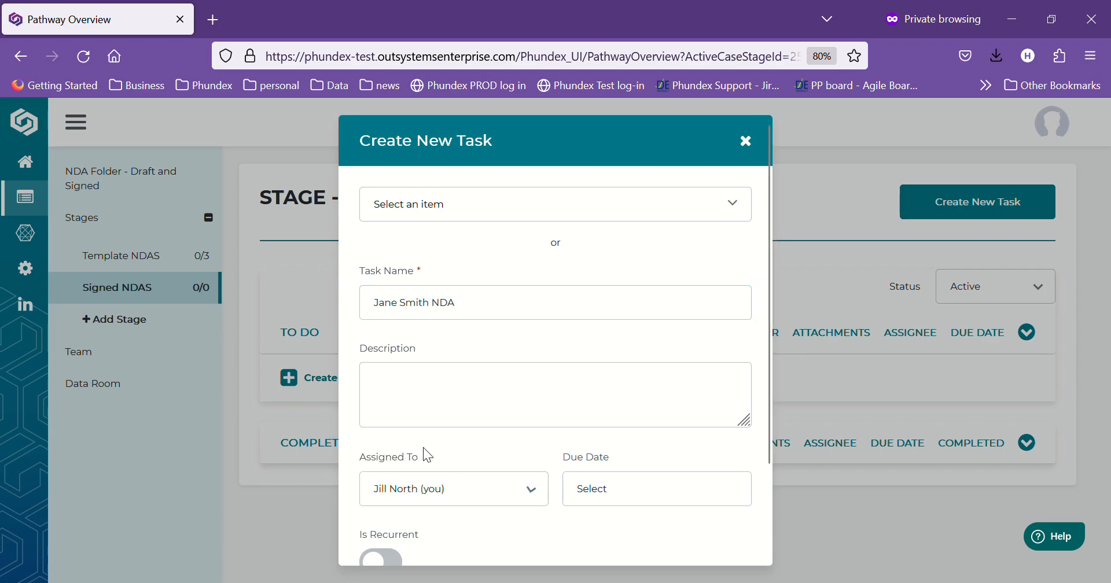
scroll(529, 434, "down", 2)
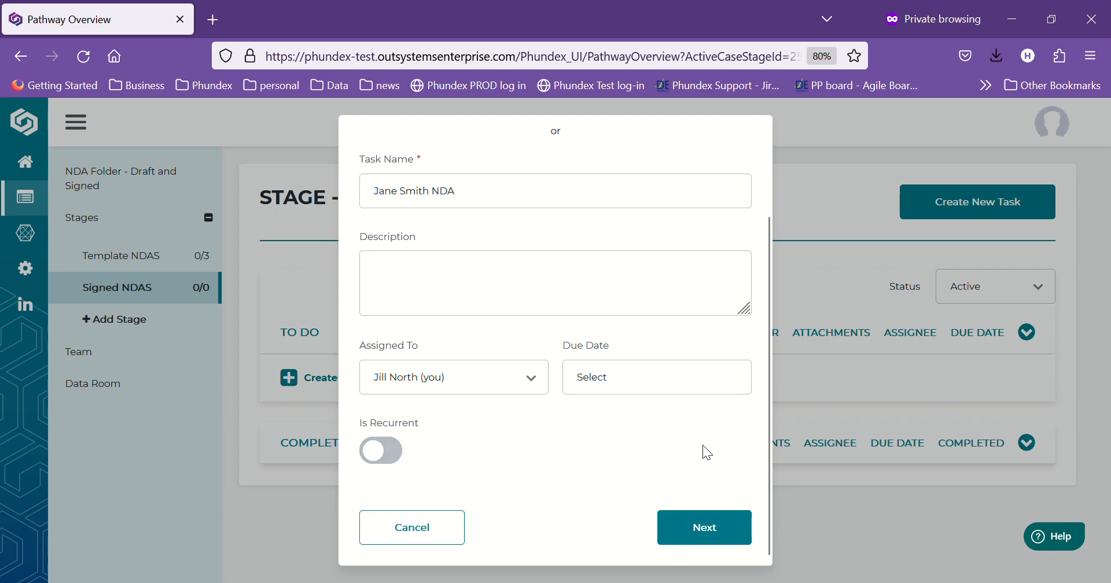
left_click(702, 523)
- Attach "oneNDA version 2 (pdf)" from the data room to the new task and save it
left_click(369, 310)
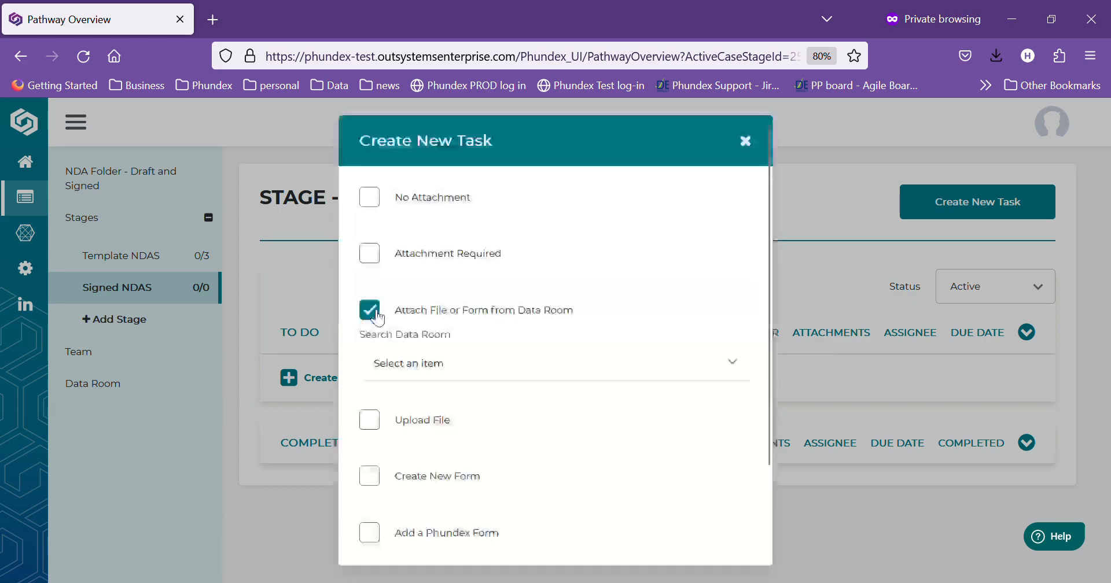
left_click(510, 368)
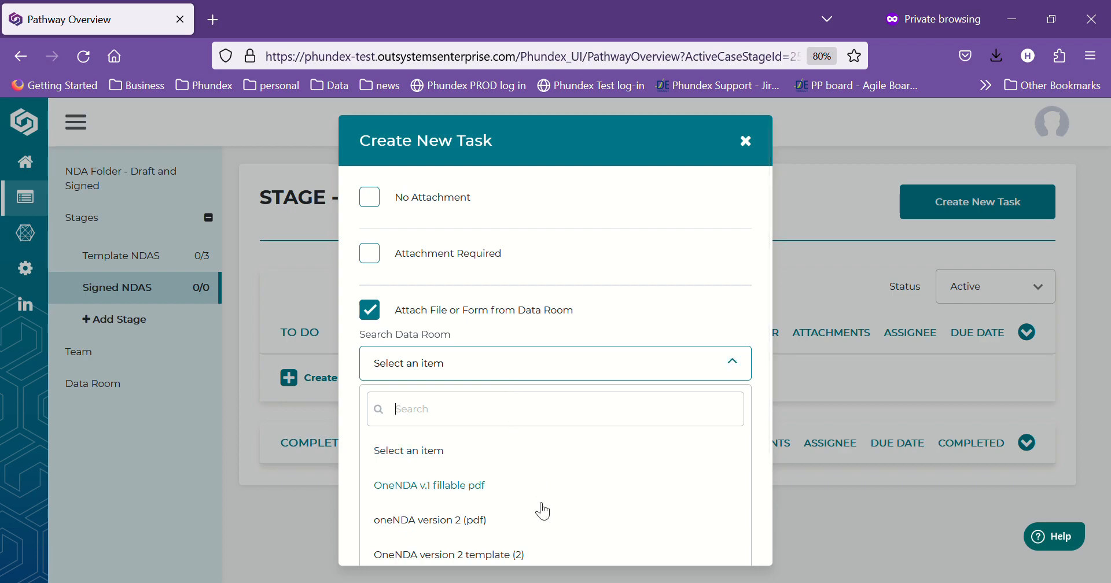
scroll(543, 511, "down", 2)
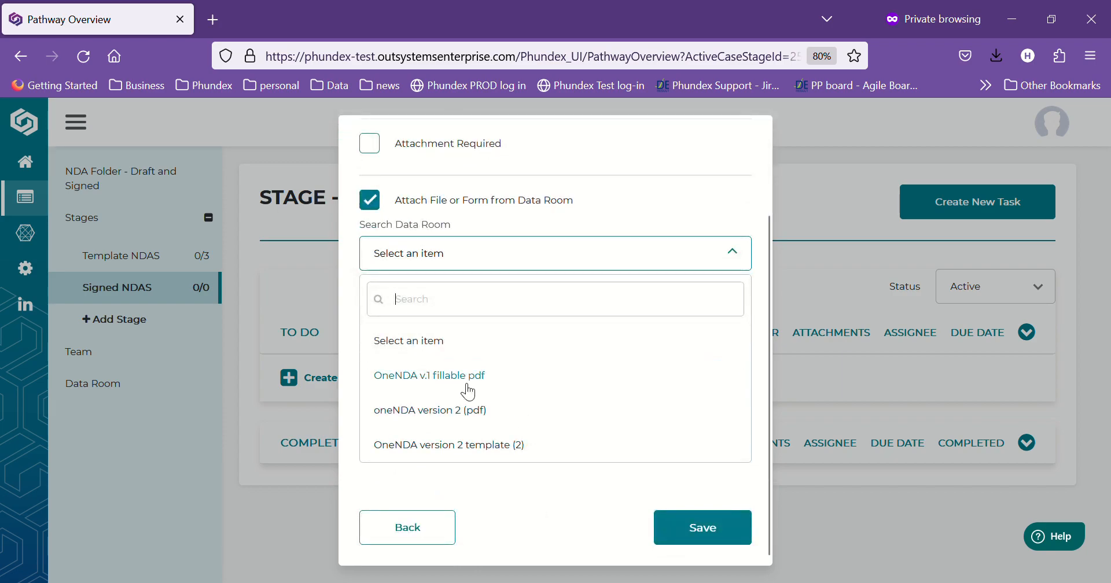
left_click(444, 411)
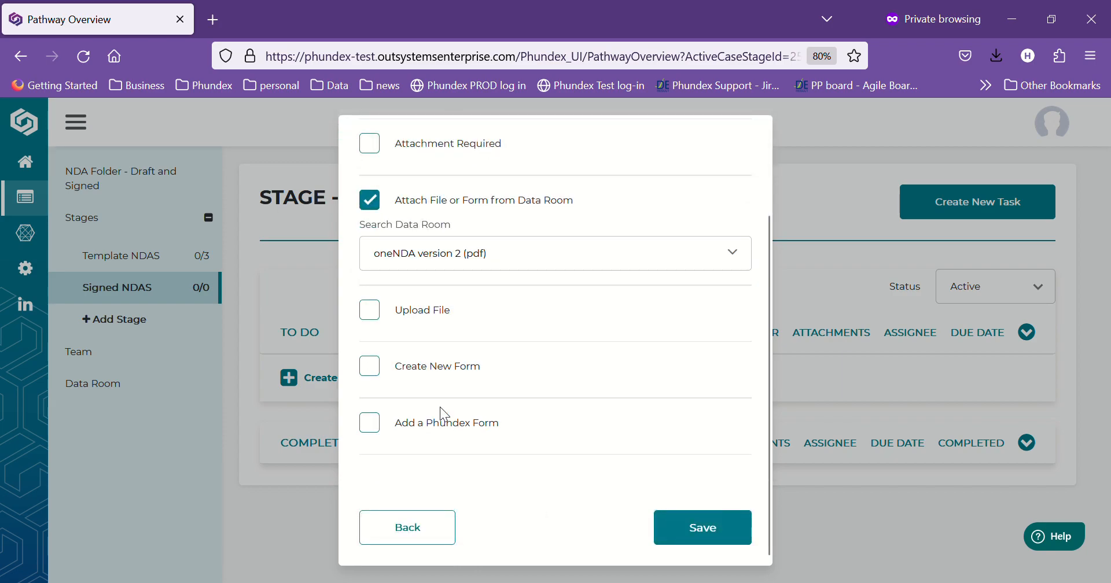
left_click(701, 529)
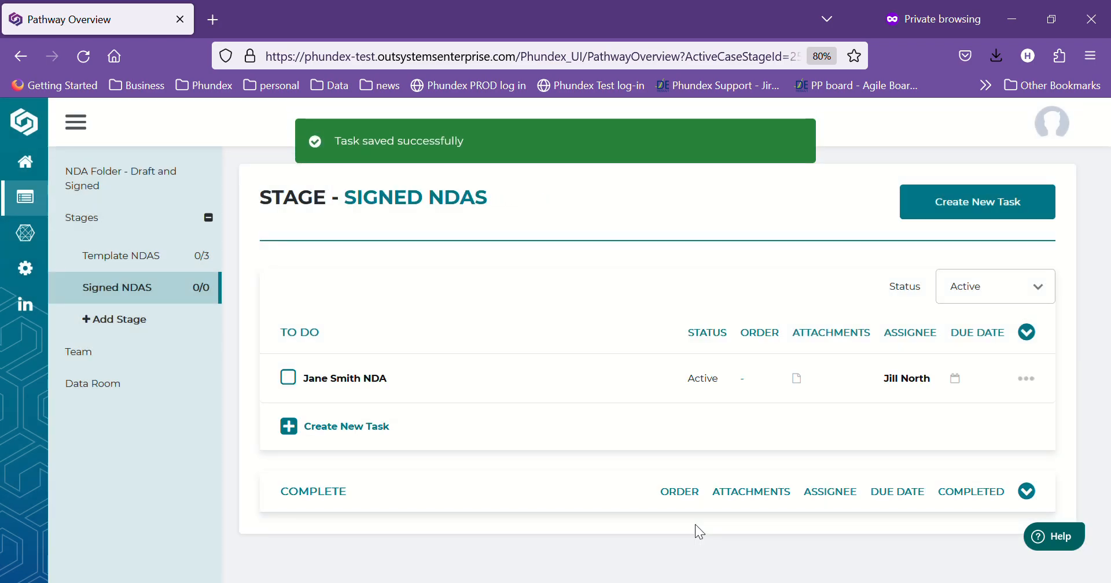
- Open the document of the new NDA task in the Signed NDAS stage and save a copy of the oneNDA PDF
left_click(347, 379)
left_click(120, 242)
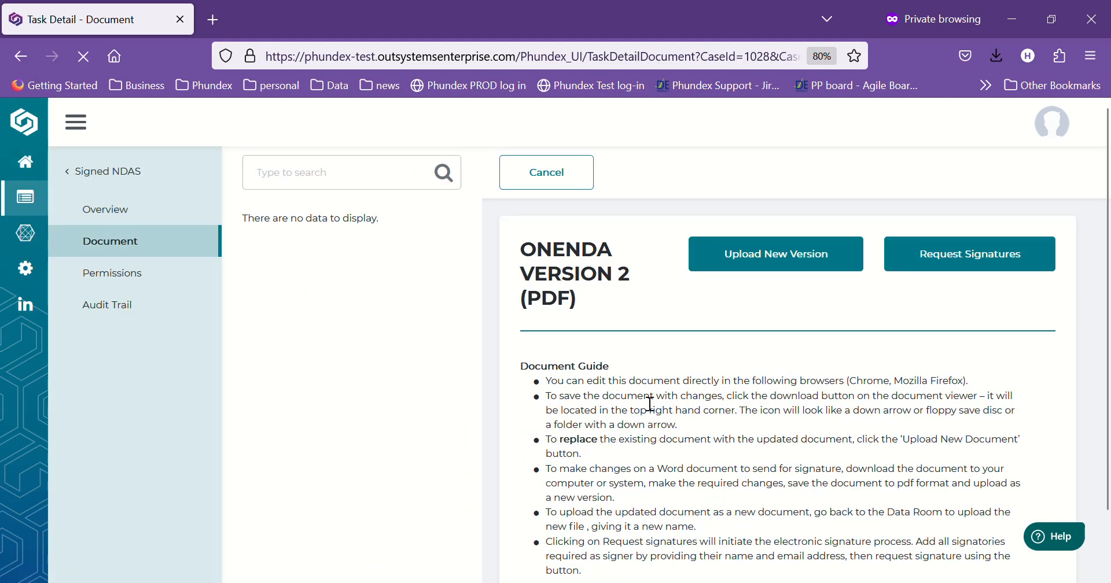
scroll(642, 399, "down", 5)
scroll(642, 403, "down", 3)
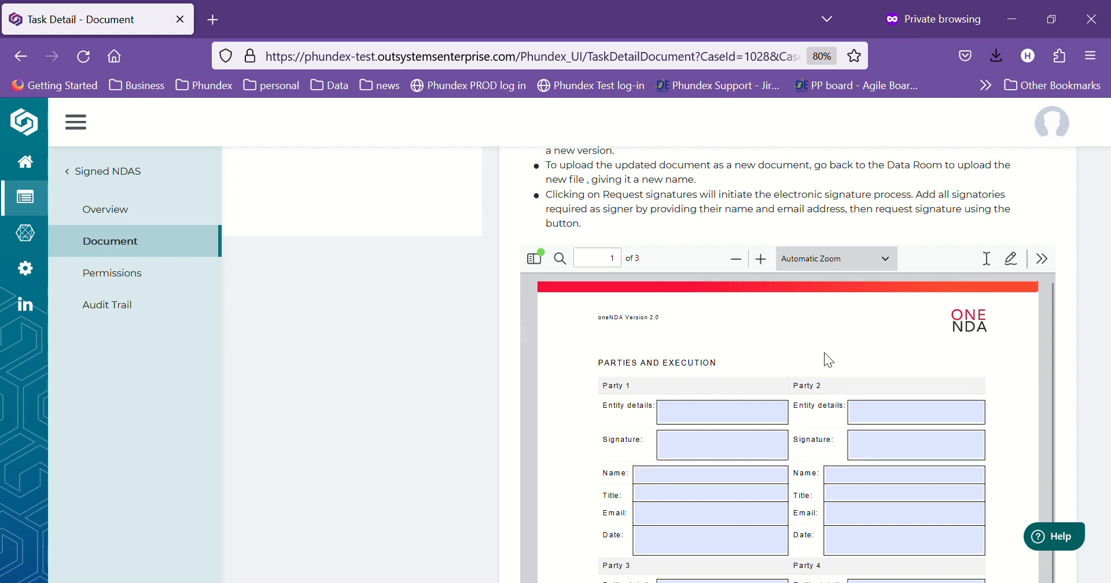
scroll(828, 359, "up", 8)
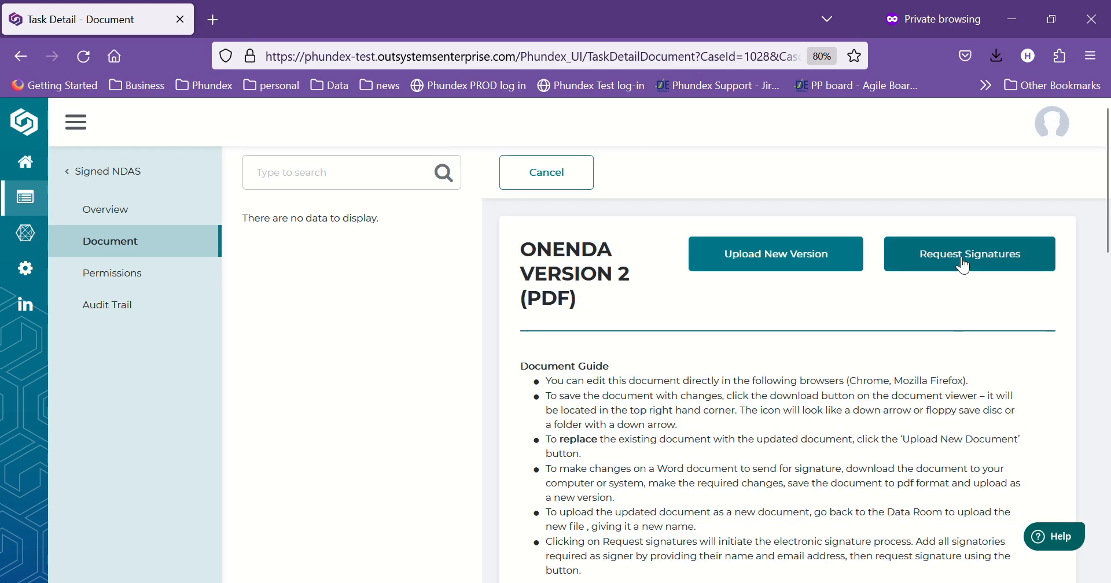
scroll(694, 421, "down", 5)
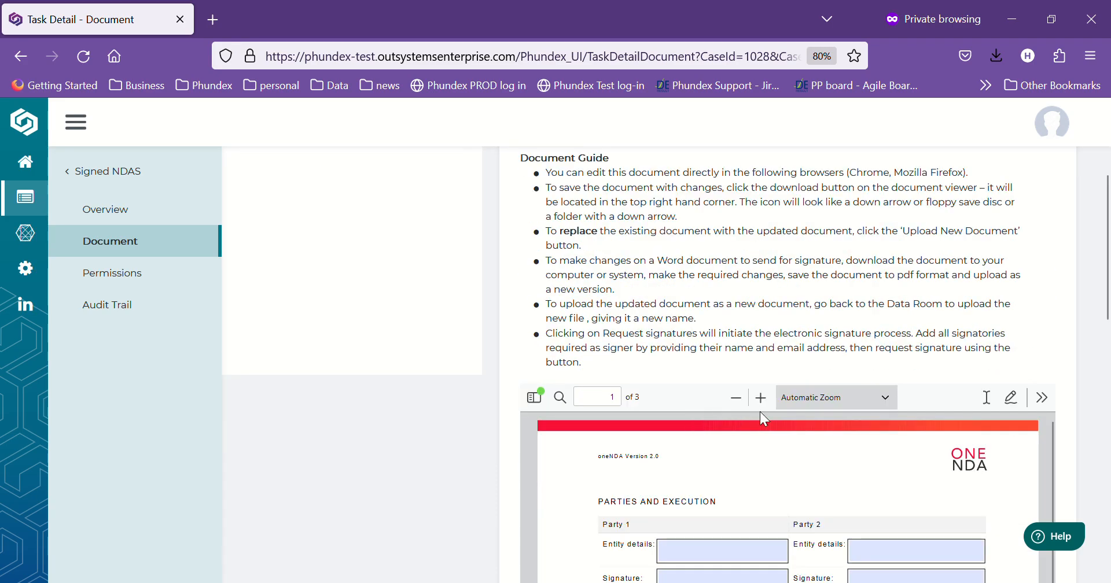
scroll(1030, 370, "down", 2)
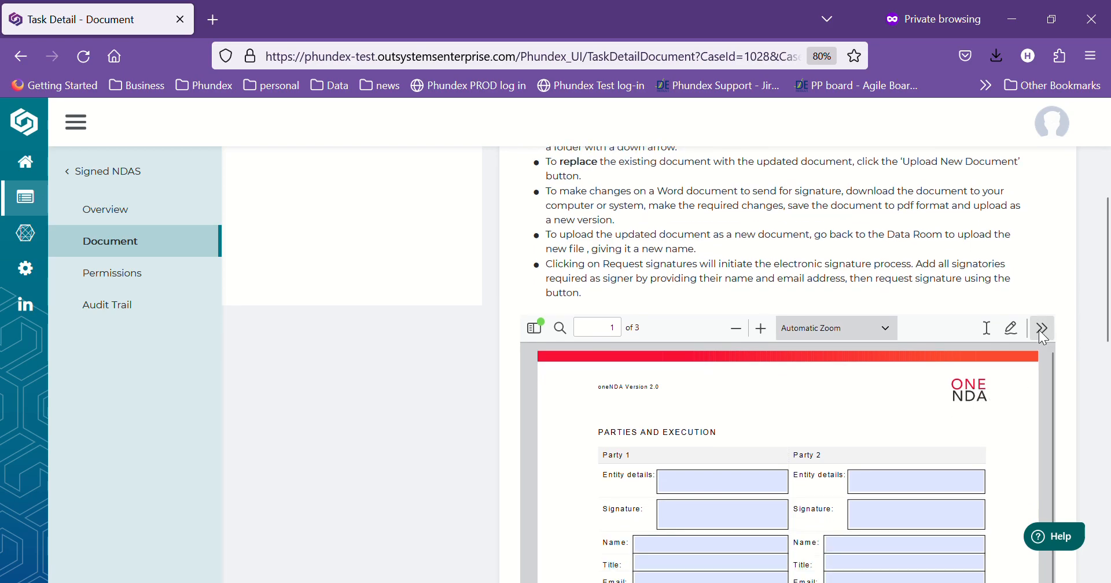
left_click(1041, 328)
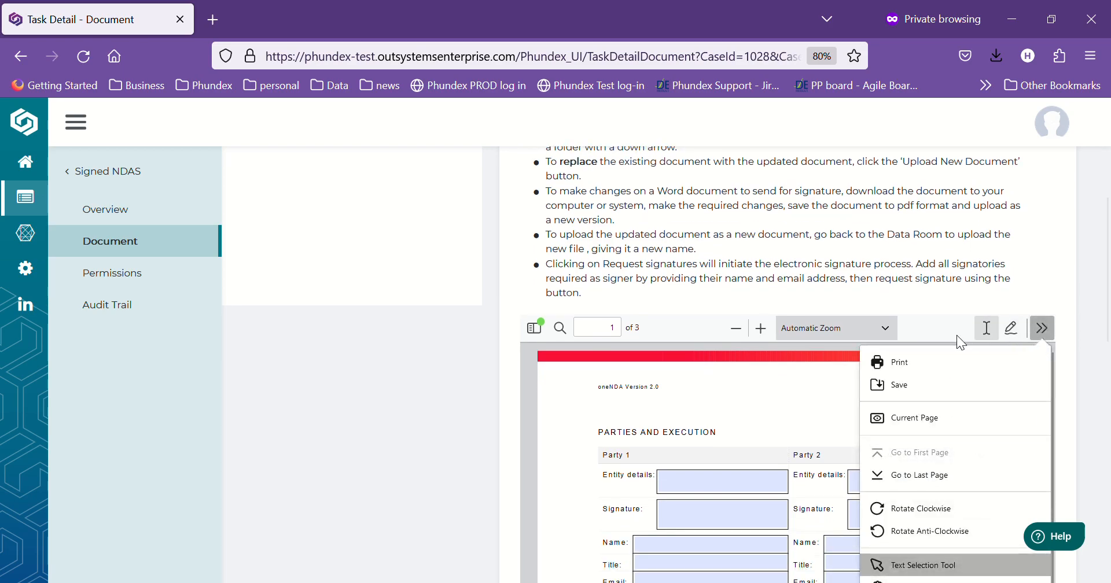
left_click(897, 386)
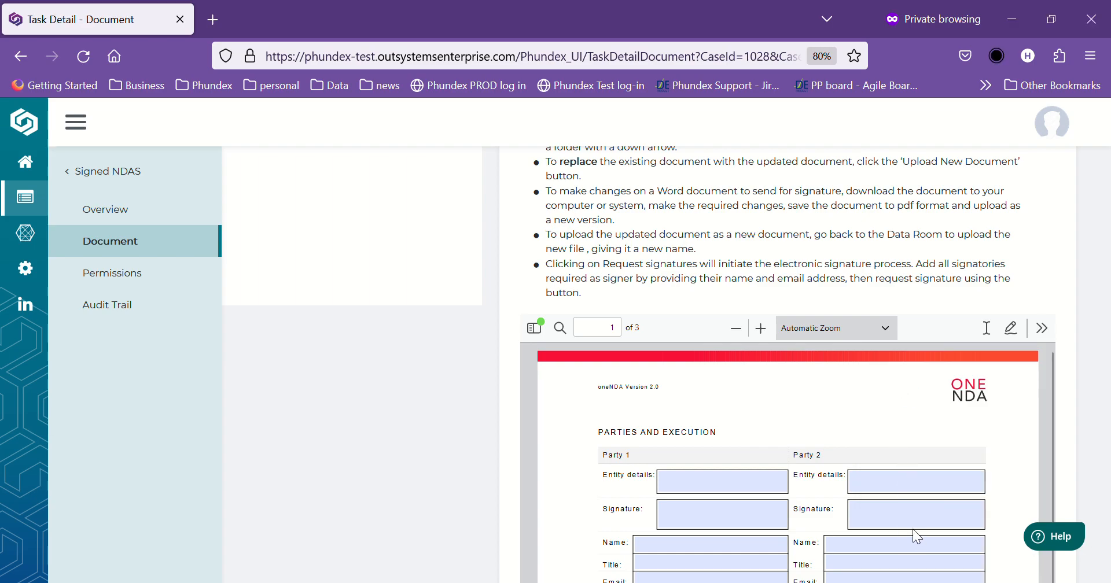
- Upload the signatory's Mutual NDA PDF as a new version of the task's "oneNDA version 2 (pdf)" document
scroll(741, 428, "up", 5)
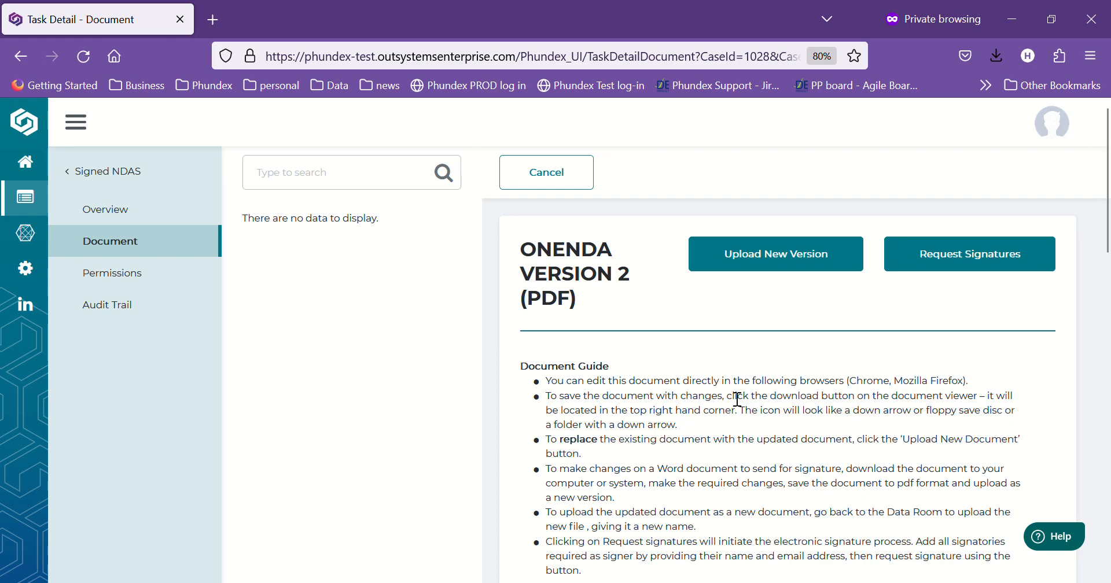
left_click(729, 257)
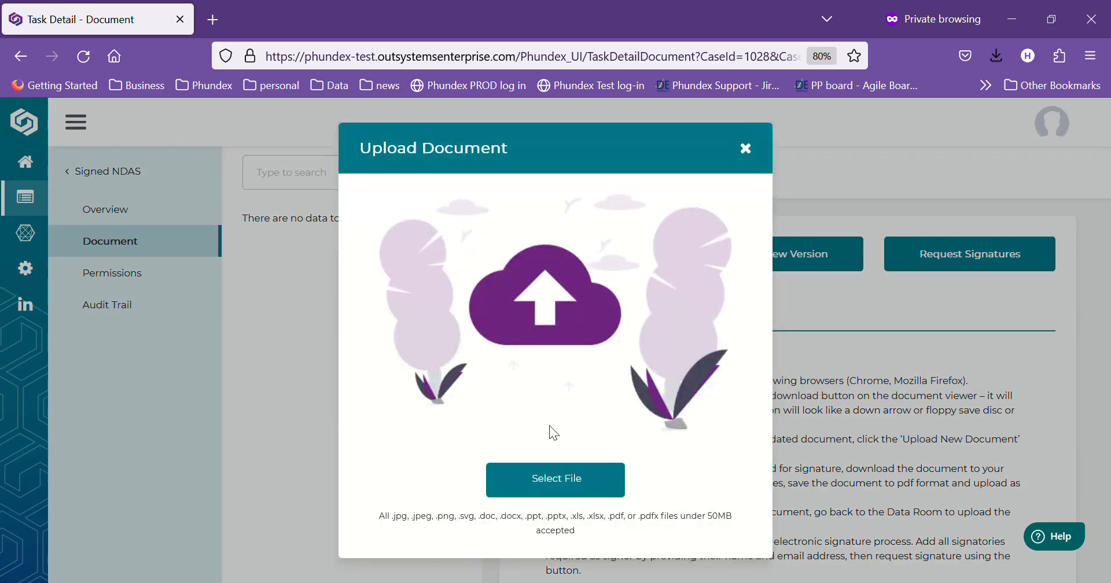
left_click(544, 474)
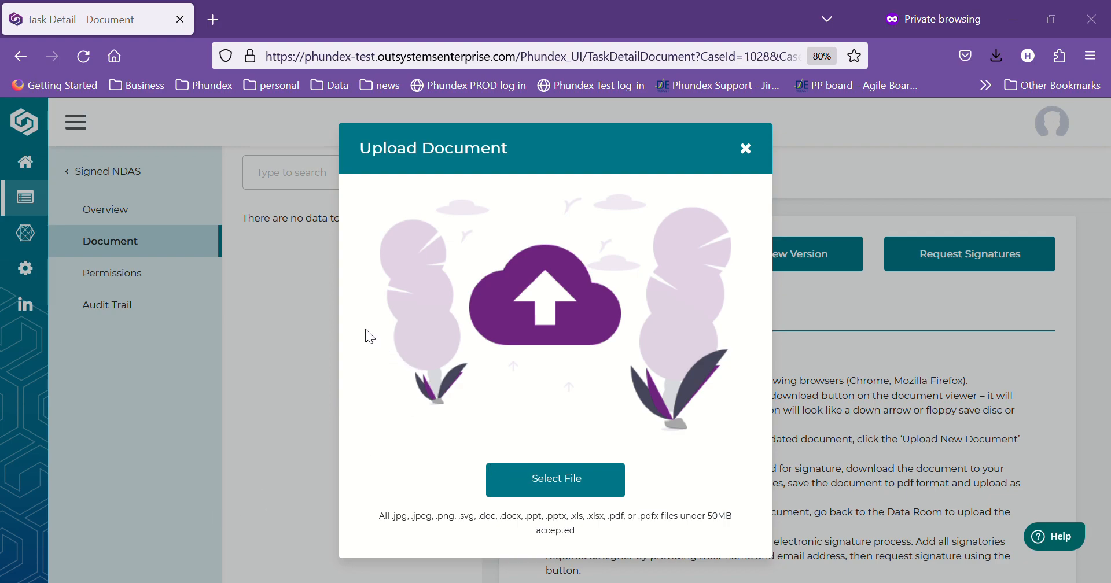
left_click(897, 527)
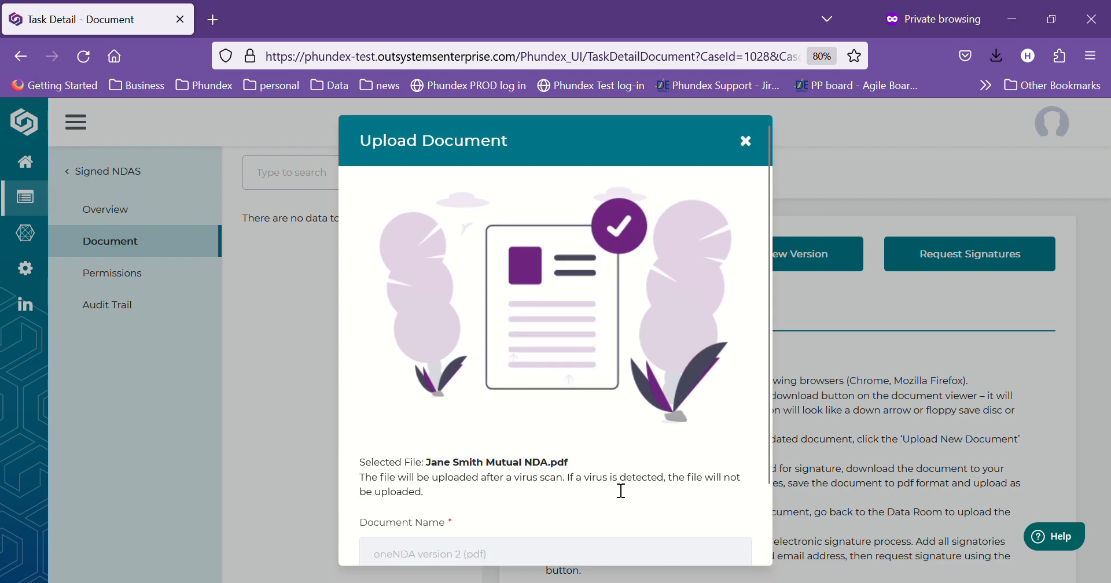
scroll(621, 491, "down", 3)
left_click(703, 522)
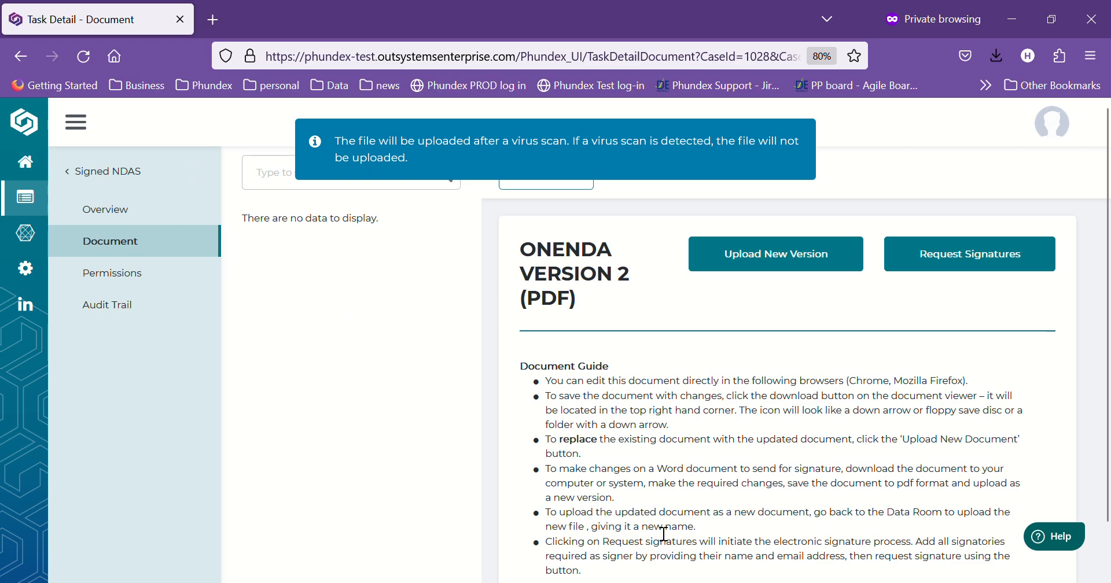
- Examine the signature request form for the document, including its signatory name and email fields, and close it without sending to Xodo Sign
scroll(689, 497, "down", 2)
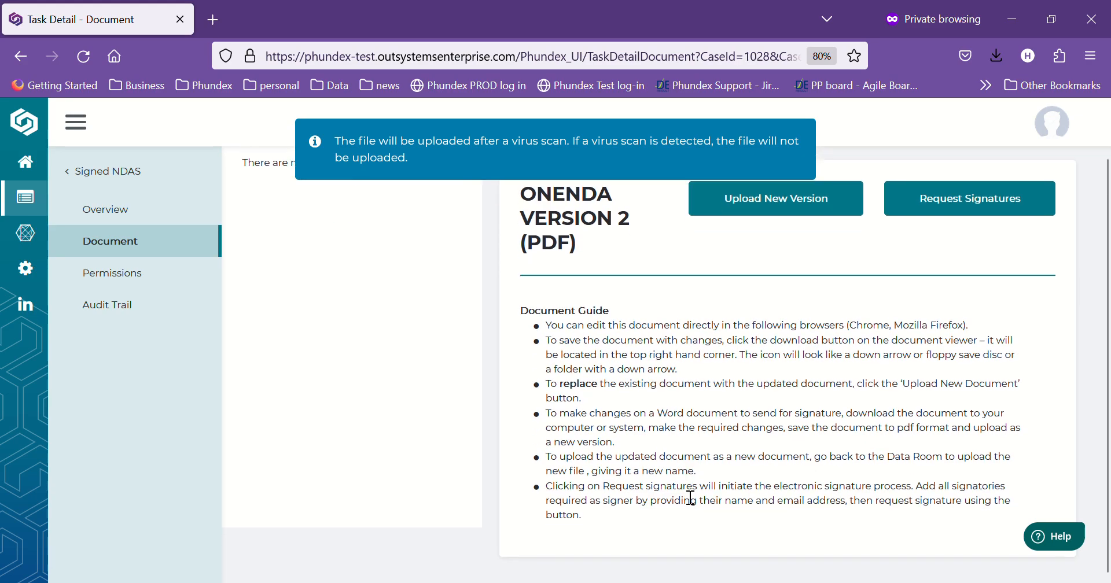
scroll(690, 497, "up", 2)
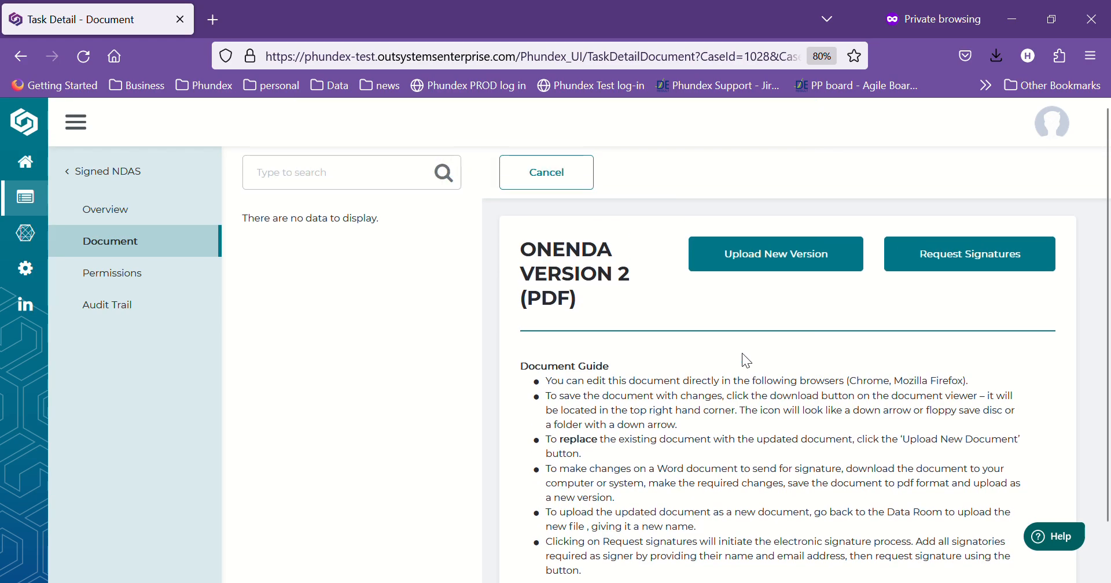
scroll(743, 356, "down", 2)
scroll(746, 392, "up", 2)
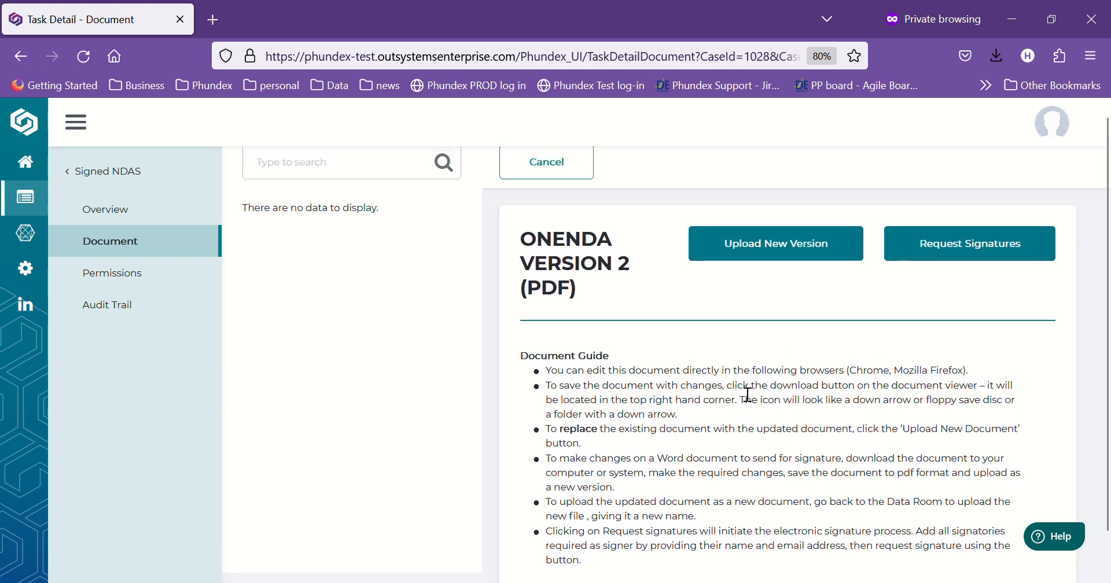
left_click(932, 258)
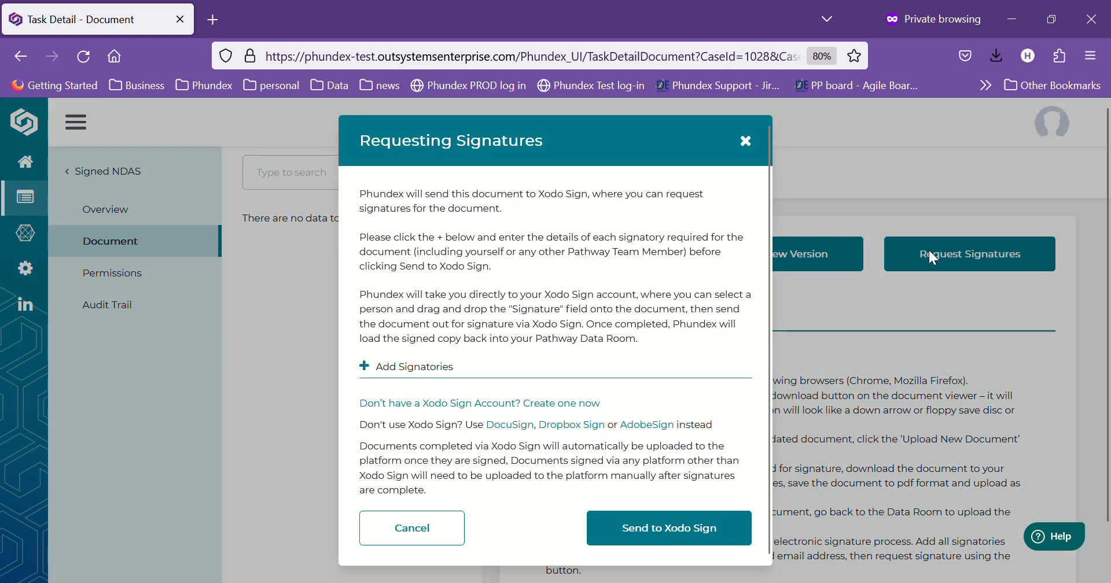
left_click(365, 366)
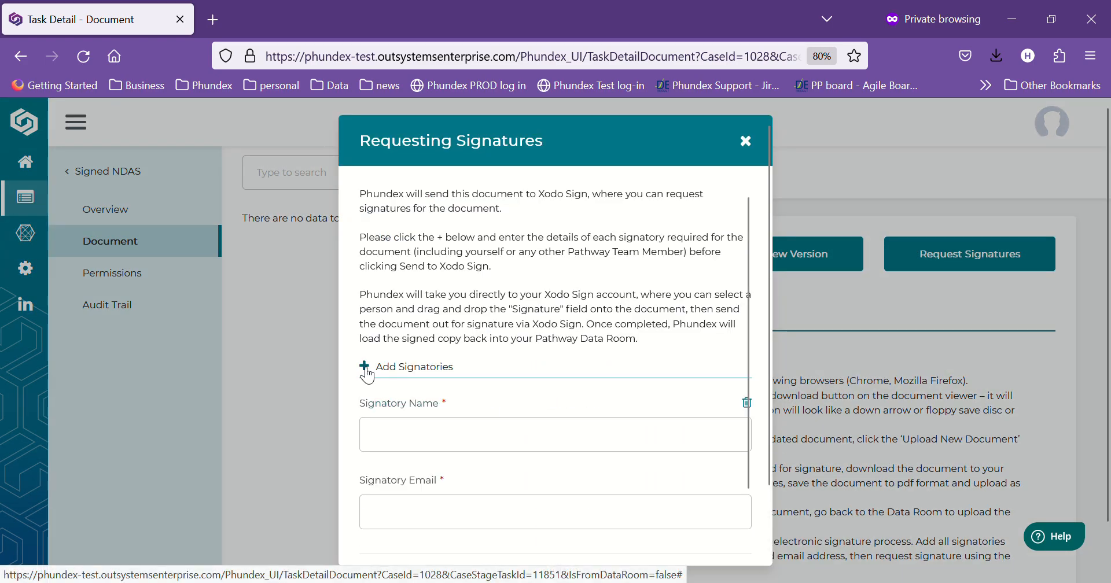
scroll(418, 430, "down", 3)
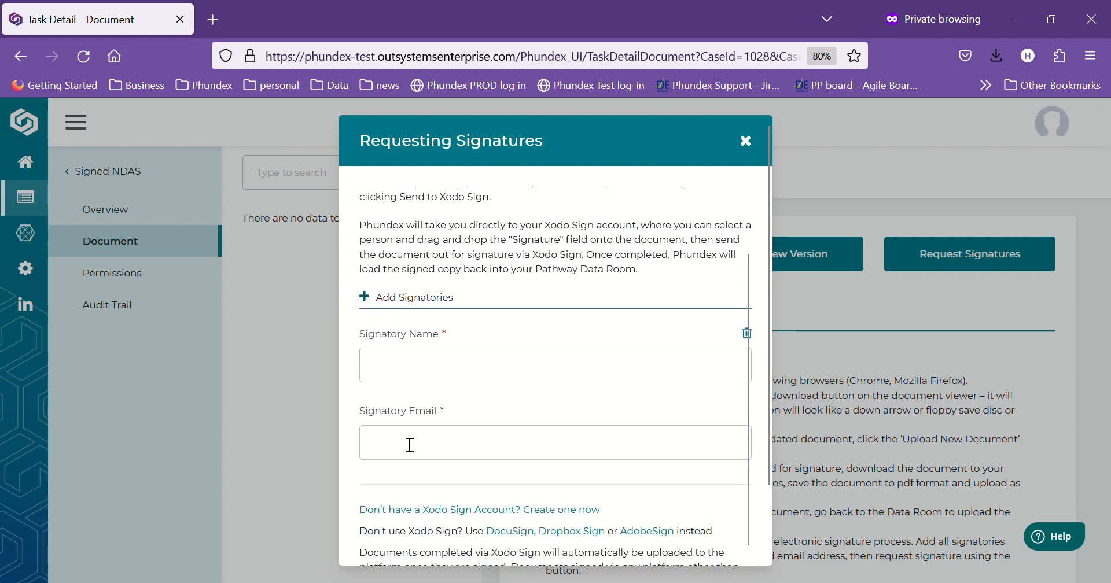
scroll(410, 446, "down", 1)
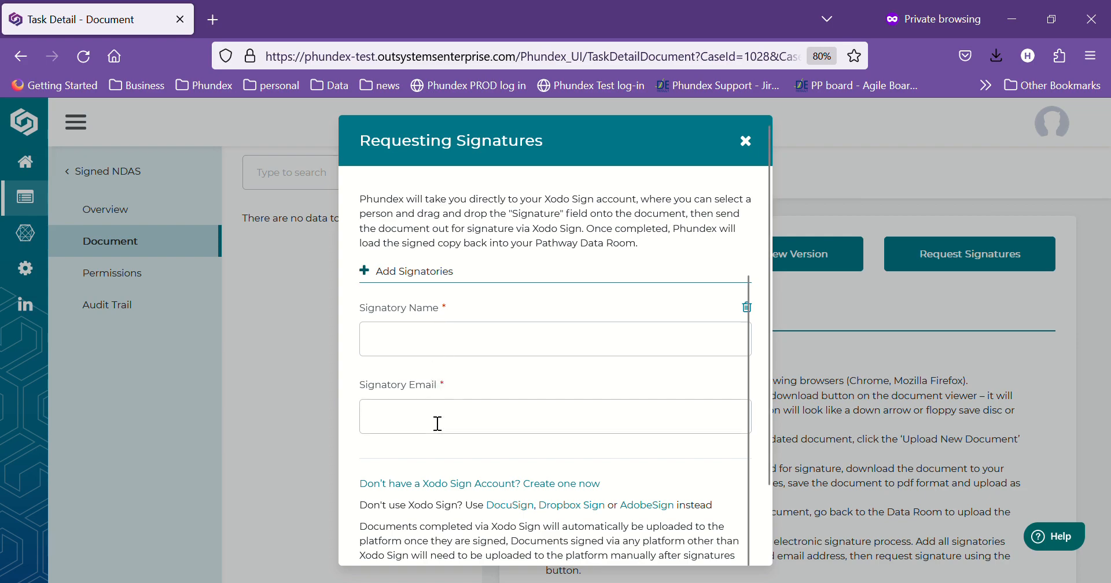
scroll(437, 423, "down", 3)
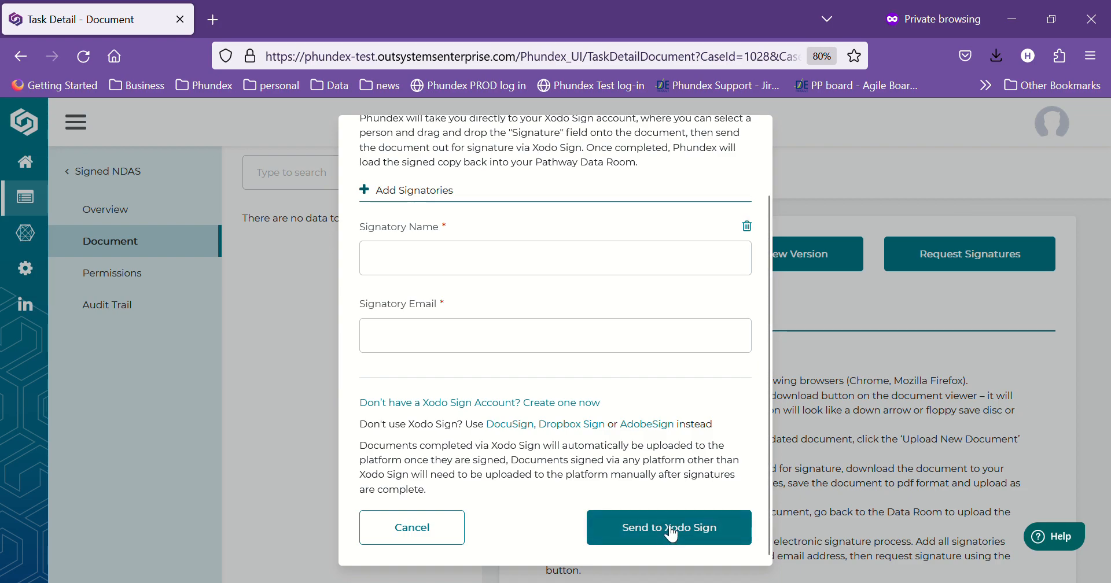
scroll(670, 397, "up", 5)
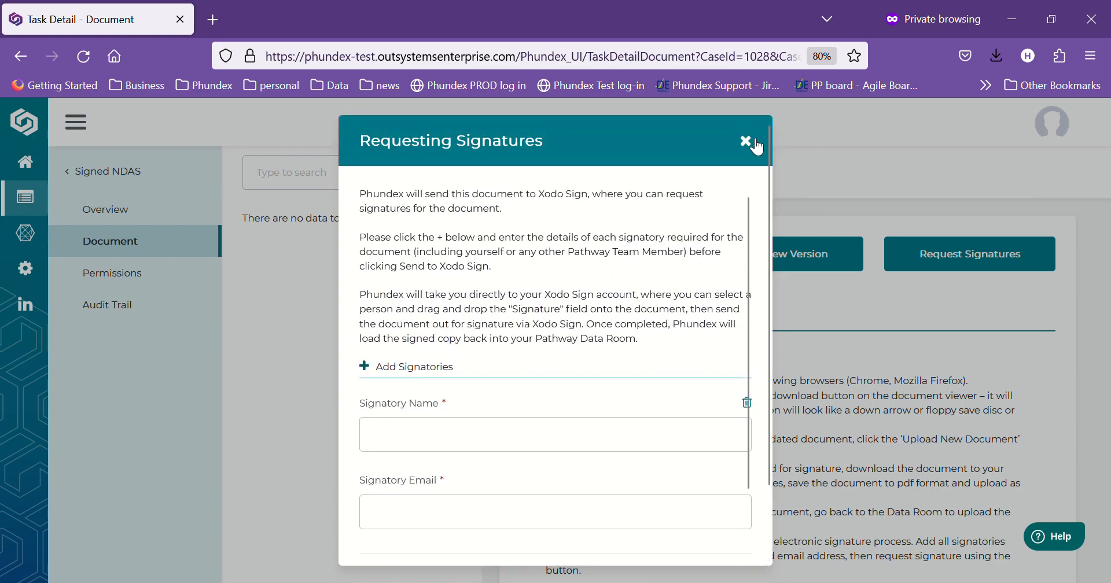
left_click(746, 140)
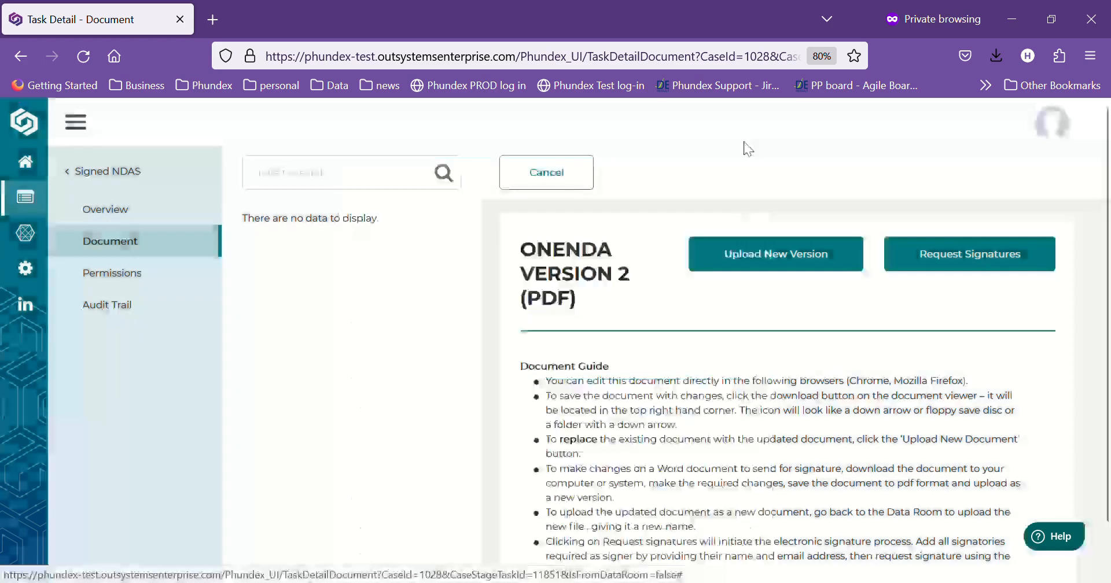
- Return to the Signed NDAS stage and mark the signatory's NDA task as complete
left_click(80, 176)
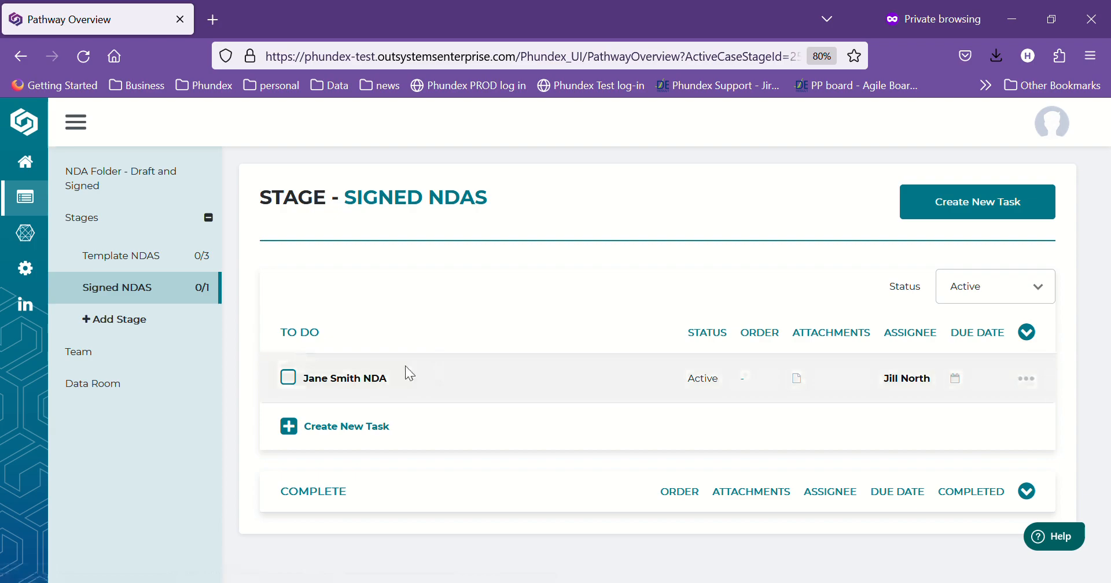
left_click(288, 382)
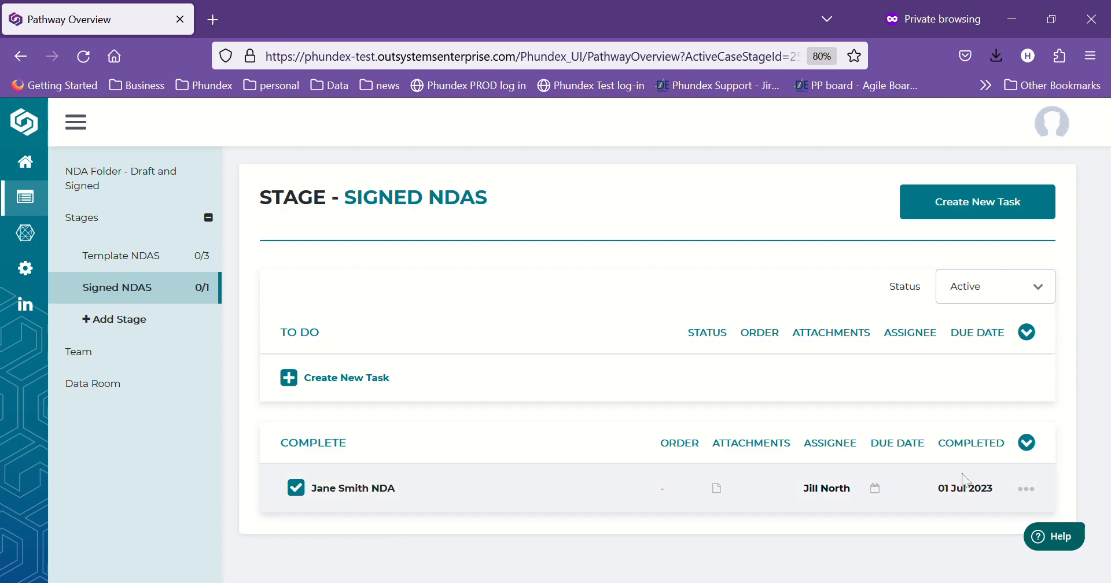
- Start copying the completed NDA task with Copy Content enabled, and cancel the copy
left_click(1022, 490)
left_click(979, 514)
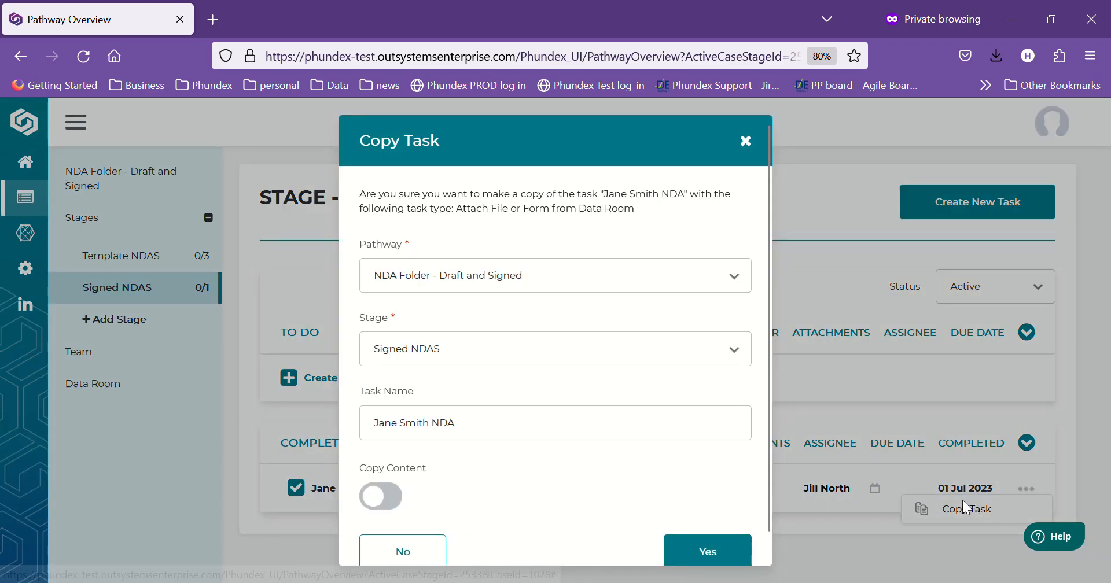
left_click(399, 504)
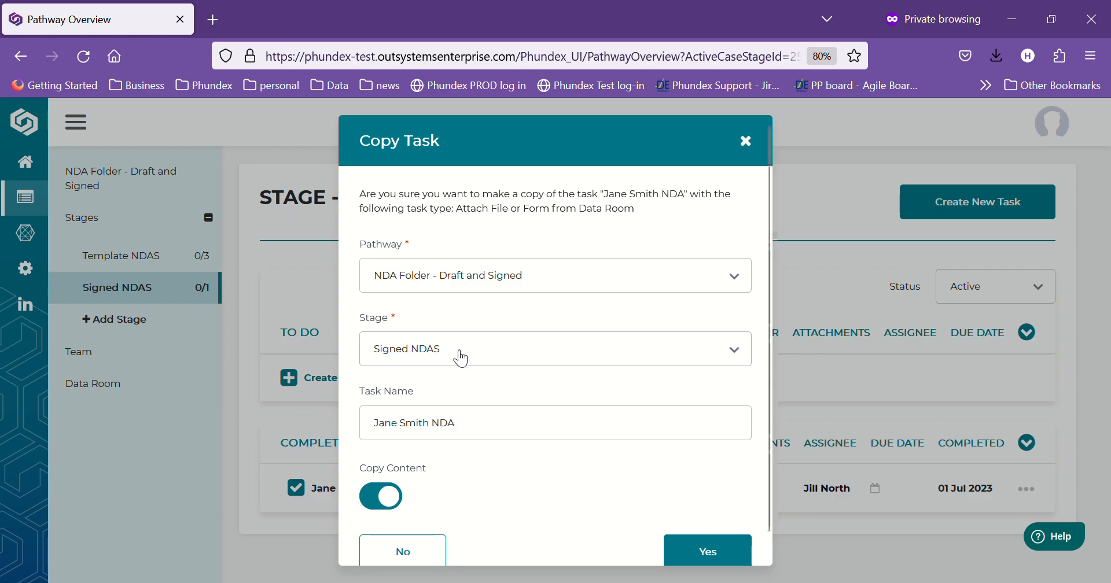
left_click(413, 556)
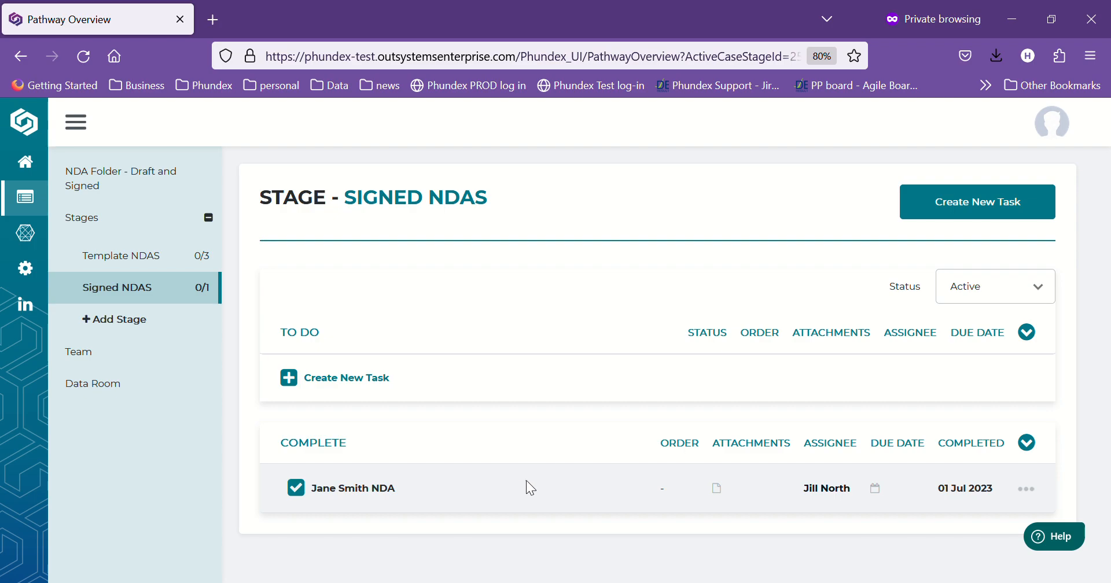
- Look through the Phundex Support help for suggested articles and the contact option, and close it
left_click(1068, 538)
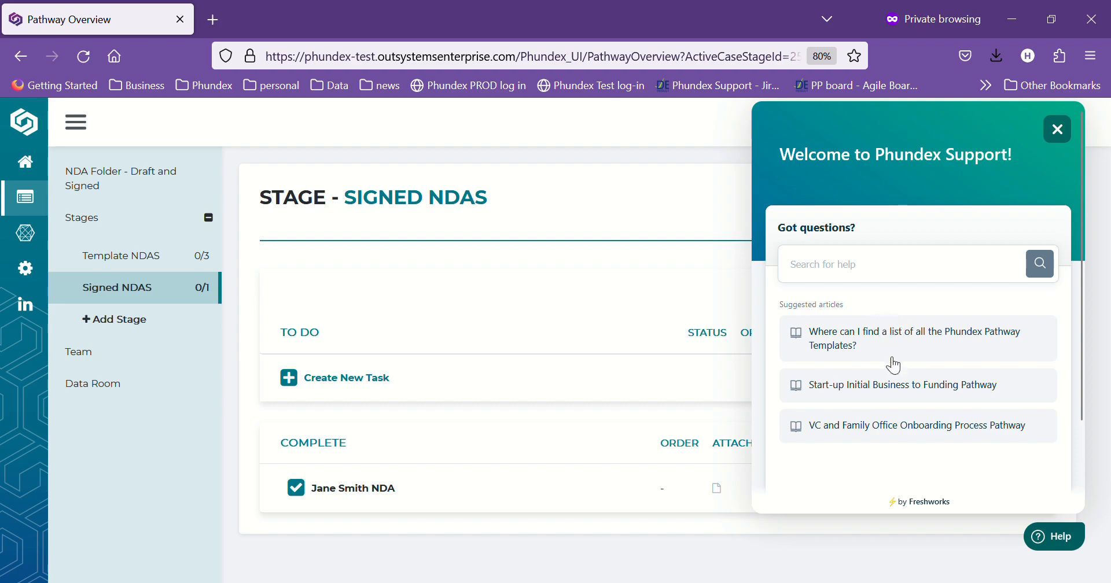
scroll(891, 370, "down", 2)
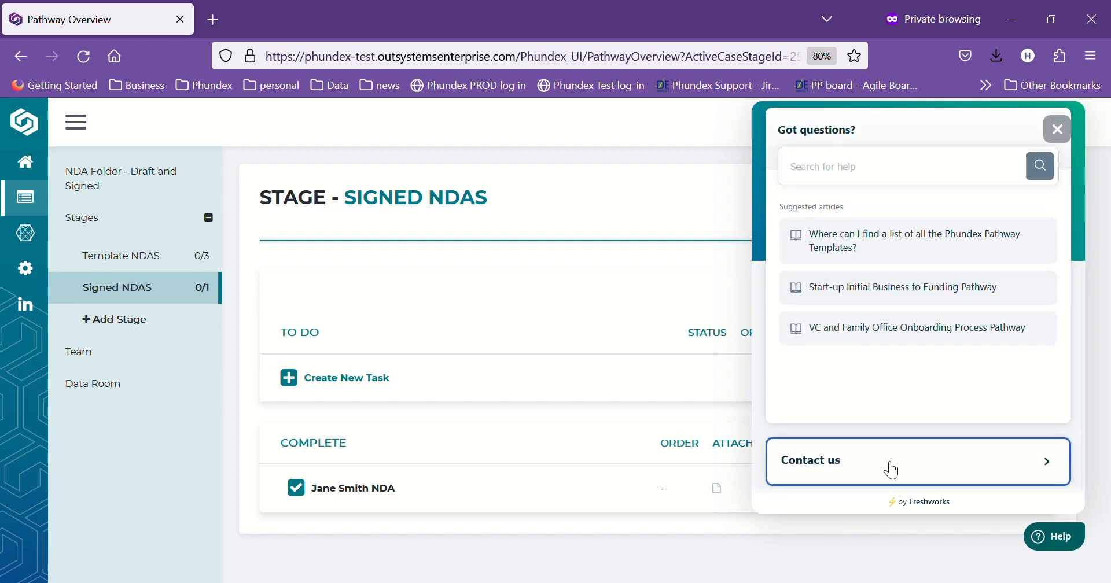
left_click(1058, 129)
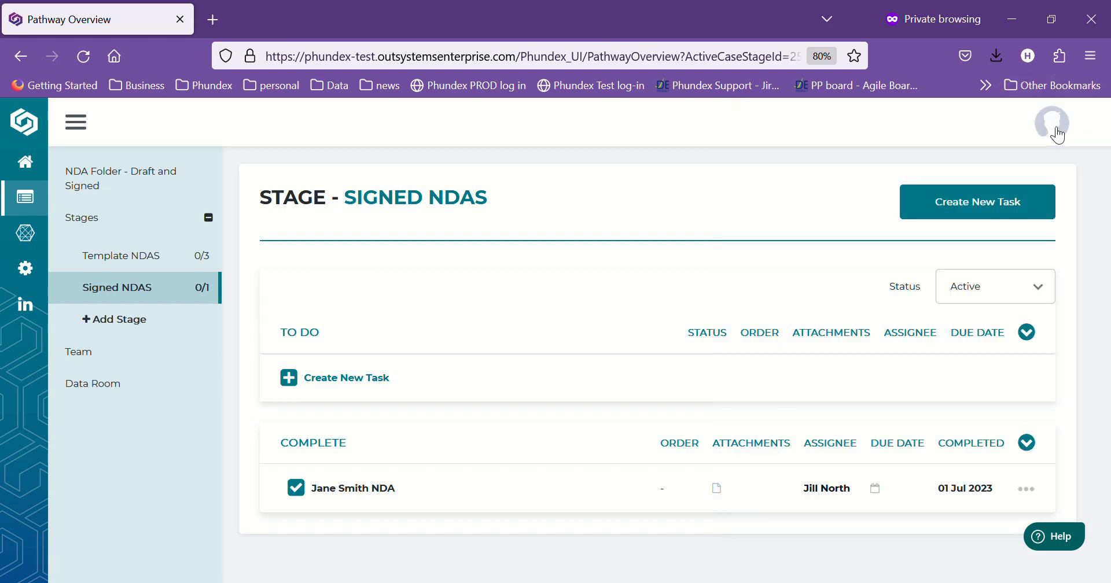